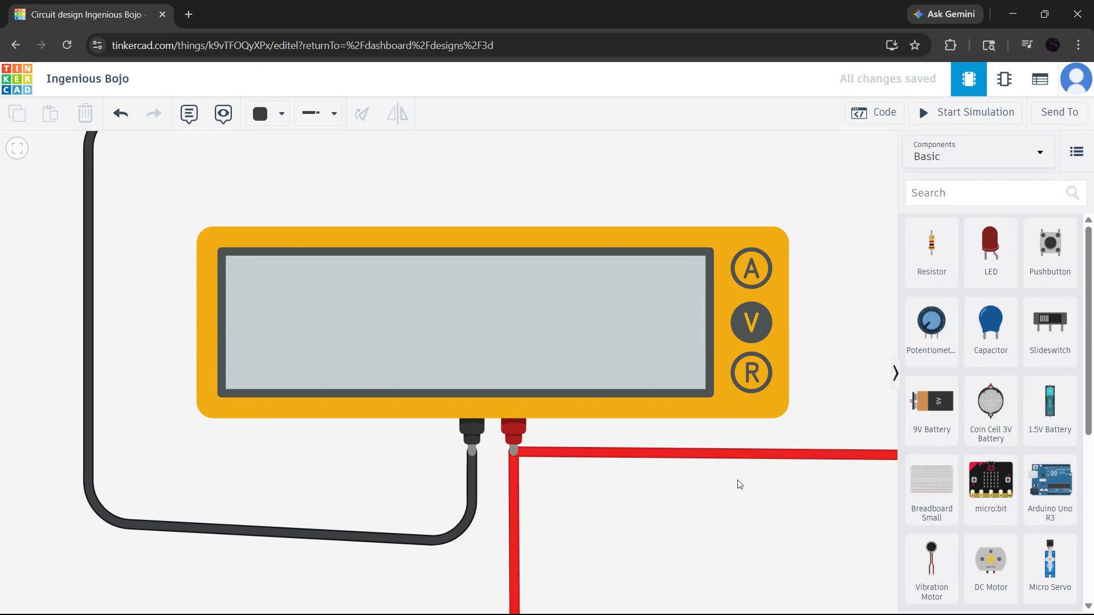
Step: Examine the whole circuit with the multimeter, green LED, resistor, pushbutton and 9V battery
{"action": "left_click", "coordinate": [736, 454]}
{"action": "scroll", "coordinate": [737, 459], "scroll_direction": "up", "scroll_amount": 2}
{"action": "scroll", "coordinate": [737, 462], "scroll_direction": "down", "scroll_amount": 5}
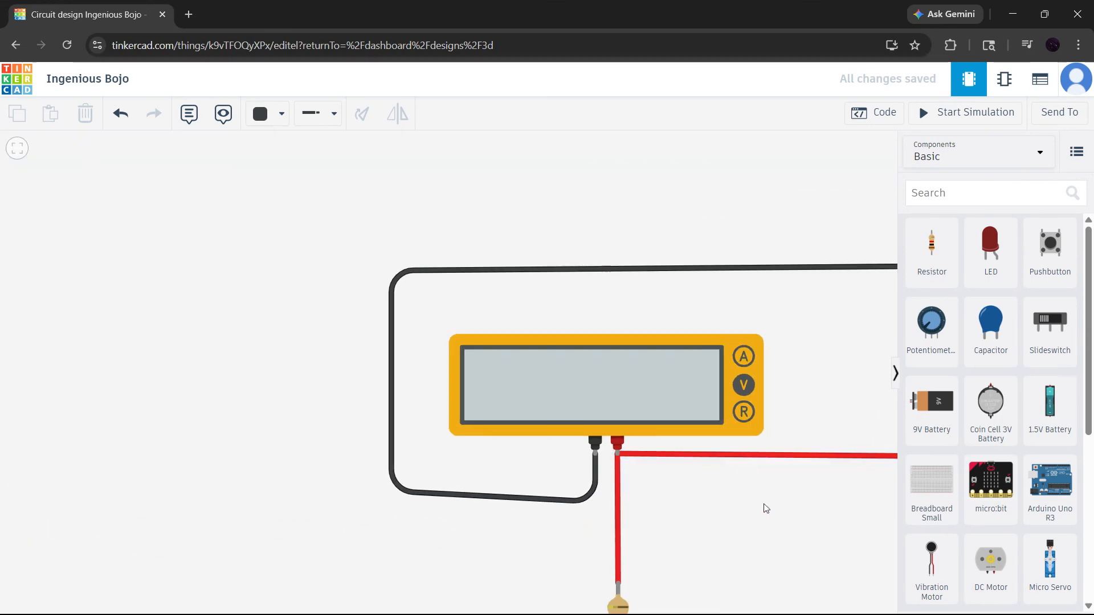
{"action": "scroll", "coordinate": [546, 365], "scroll_direction": "down", "scroll_amount": 4}
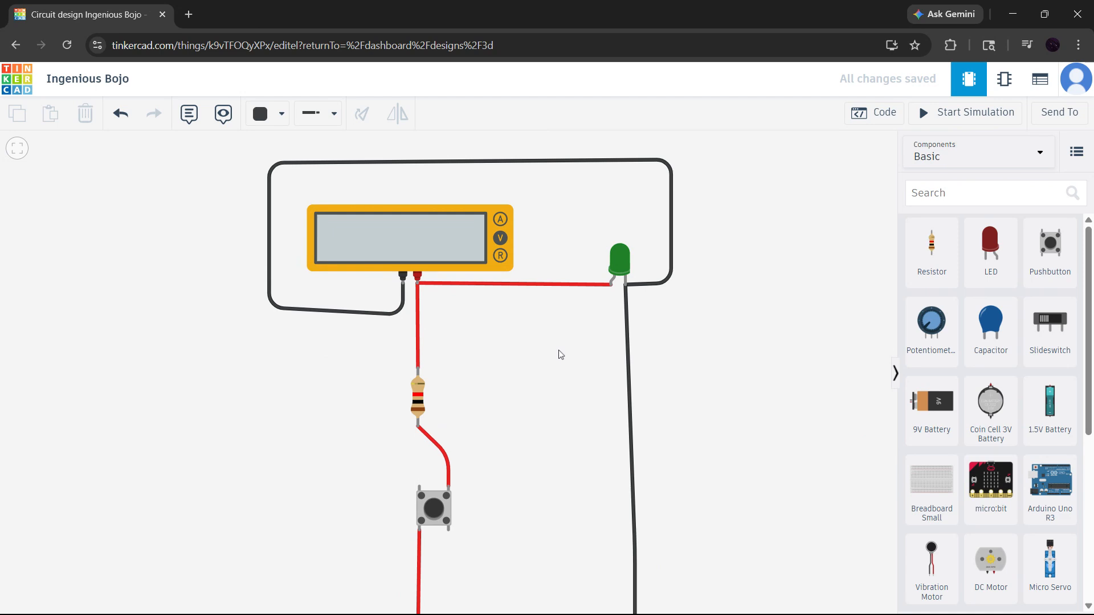
{"action": "left_click_drag", "start_coordinate": [561, 358], "coordinate": [569, 327]}
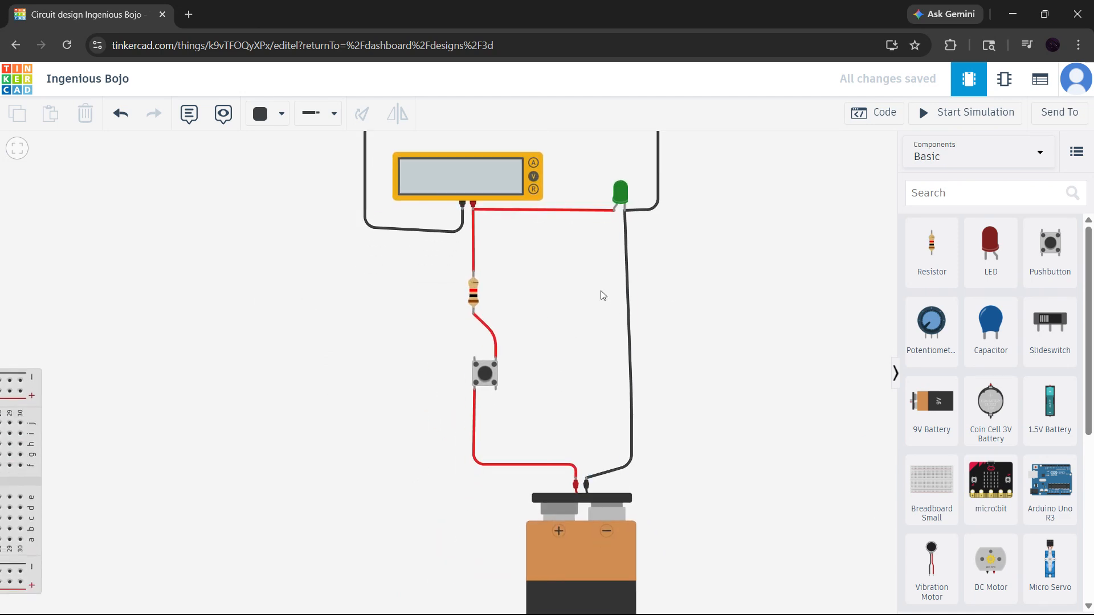
{"action": "left_click_drag", "start_coordinate": [600, 294], "coordinate": [595, 352]}
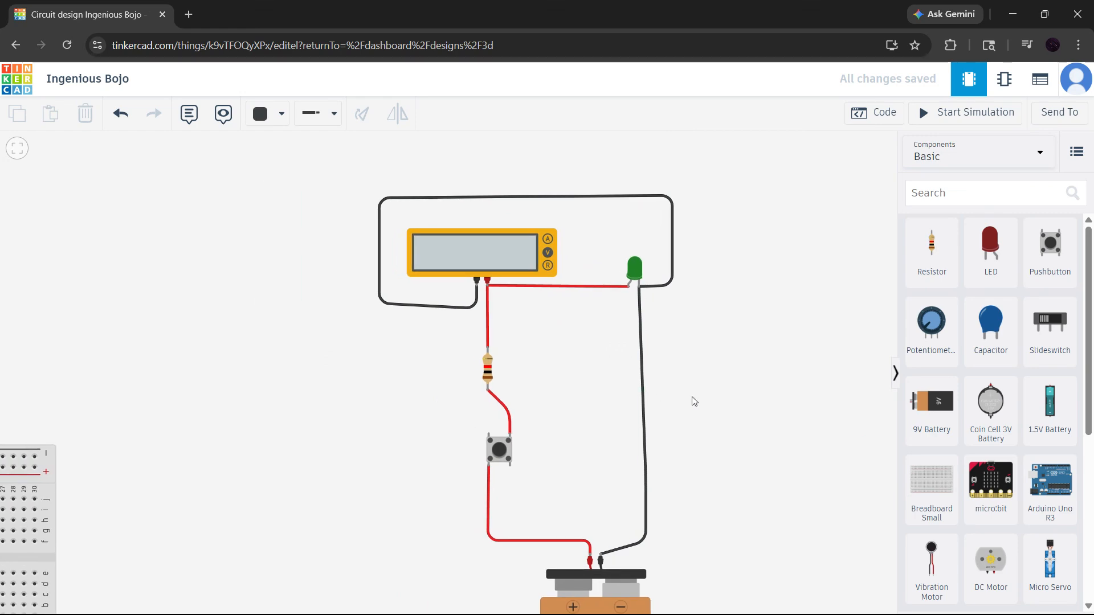
{"action": "scroll", "coordinate": [650, 338], "scroll_direction": "up", "scroll_amount": 1}
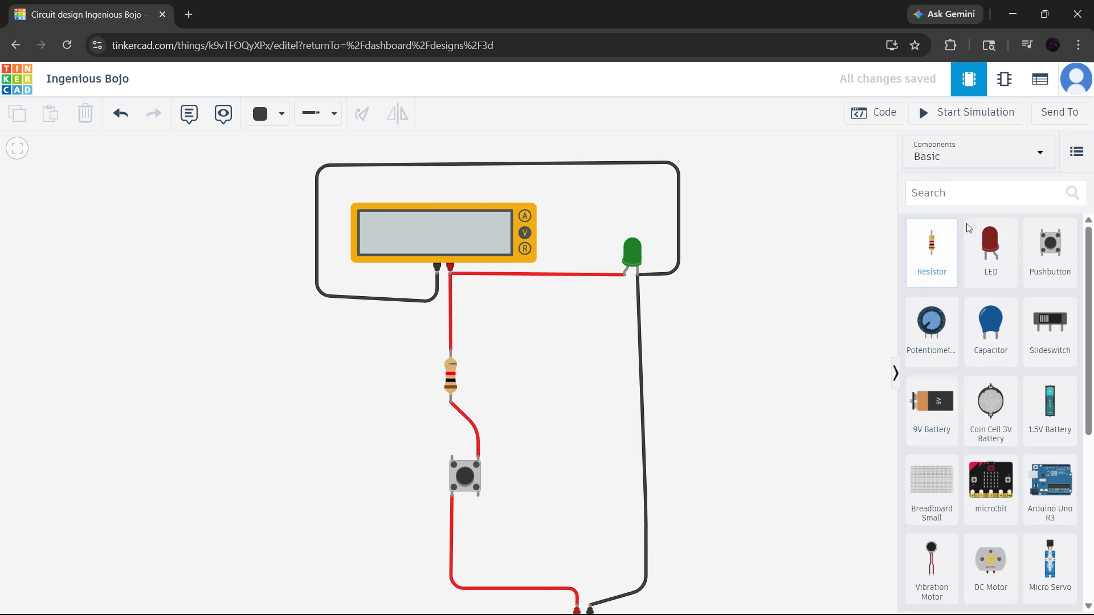
Step: Search the component library for multimeter
{"action": "left_click", "coordinate": [968, 193]}
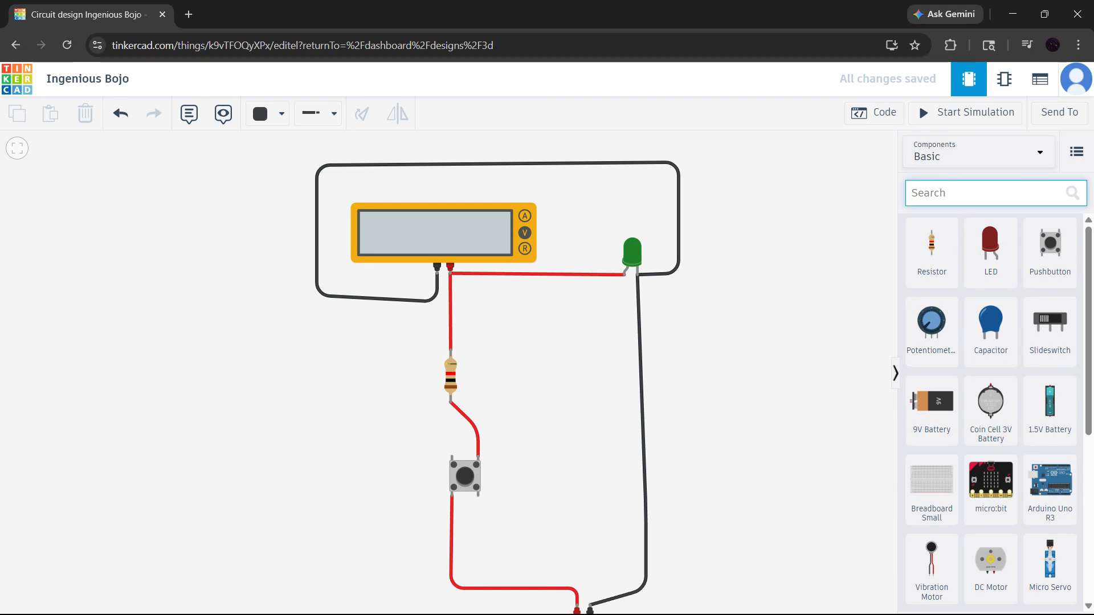
{"action": "type", "text": "multi"}
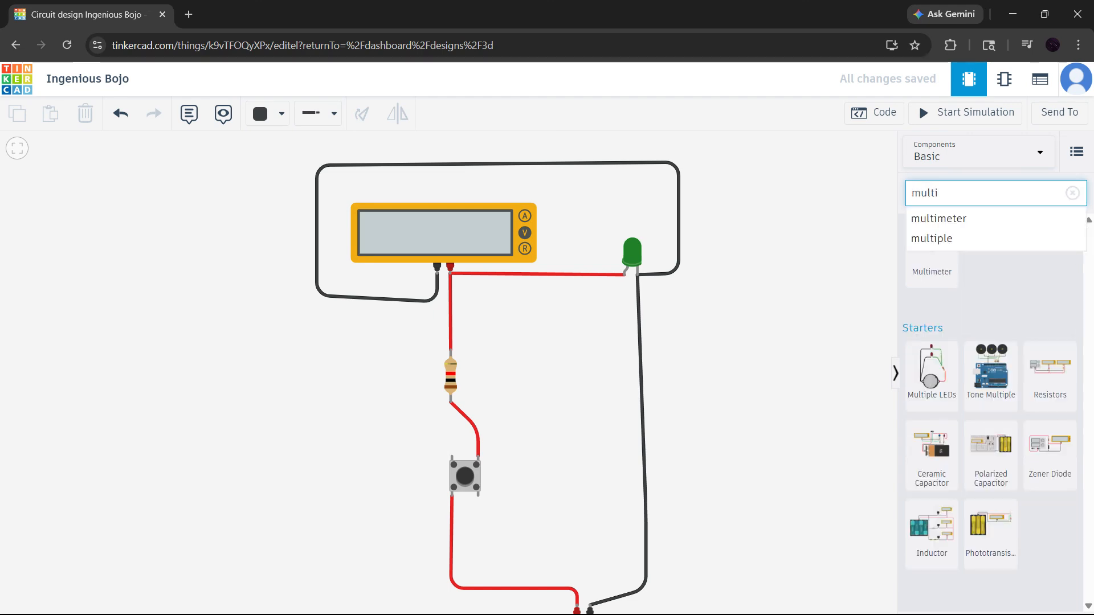
{"action": "left_click", "coordinate": [969, 219]}
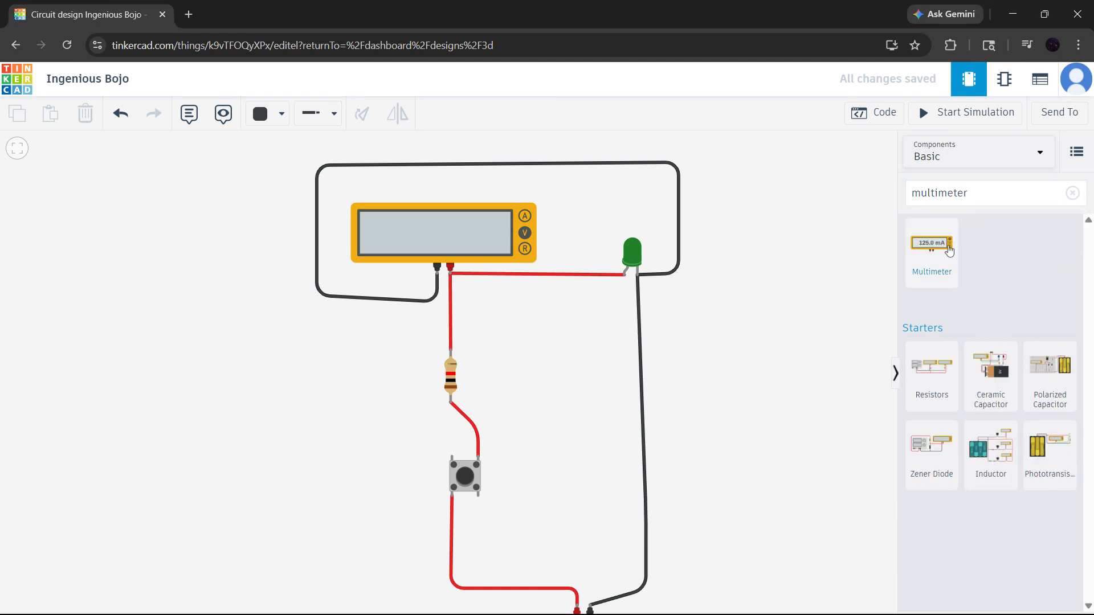
Step: Place a second multimeter beside the green LED and delete it again
{"action": "left_click_drag", "start_coordinate": [947, 251], "coordinate": [759, 370]}
{"action": "left_click_drag", "start_coordinate": [450, 249], "coordinate": [450, 246]}
{"action": "left_click", "coordinate": [746, 329]}
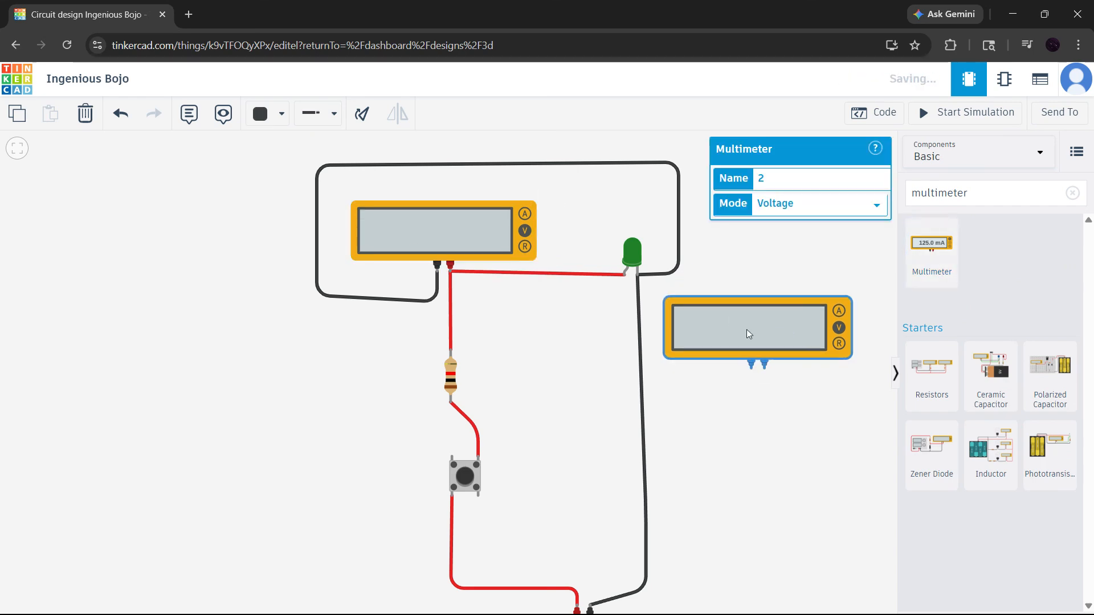
{"action": "key", "text": "Delete"}
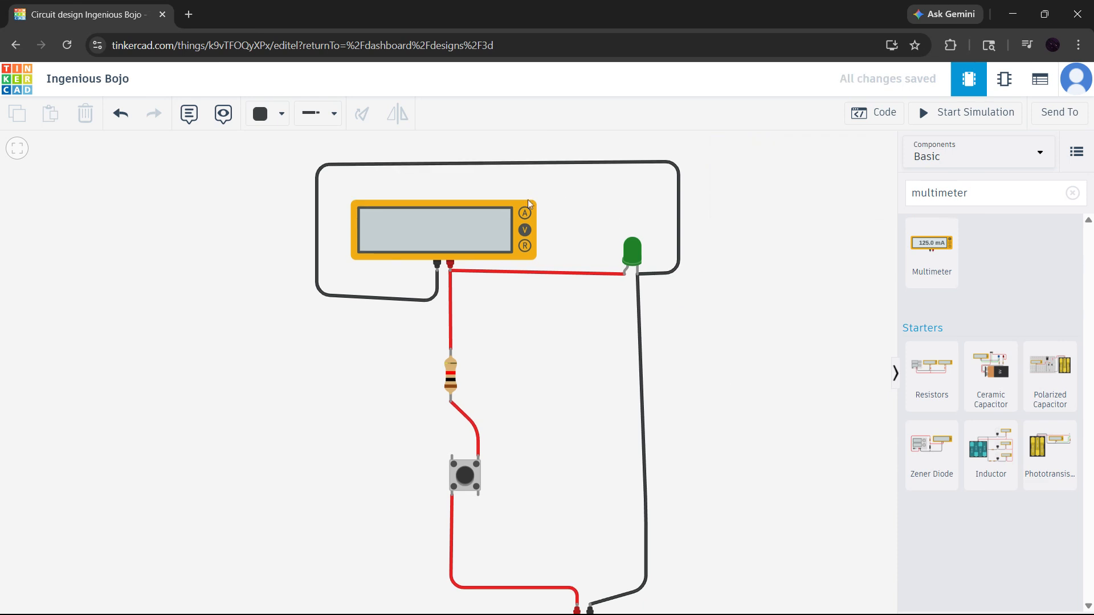
Step: Inspect the name and mode settings of the multimeter wired to the LED
{"action": "left_click", "coordinate": [457, 234]}
{"action": "scroll", "coordinate": [457, 233], "scroll_direction": "up", "scroll_amount": 3}
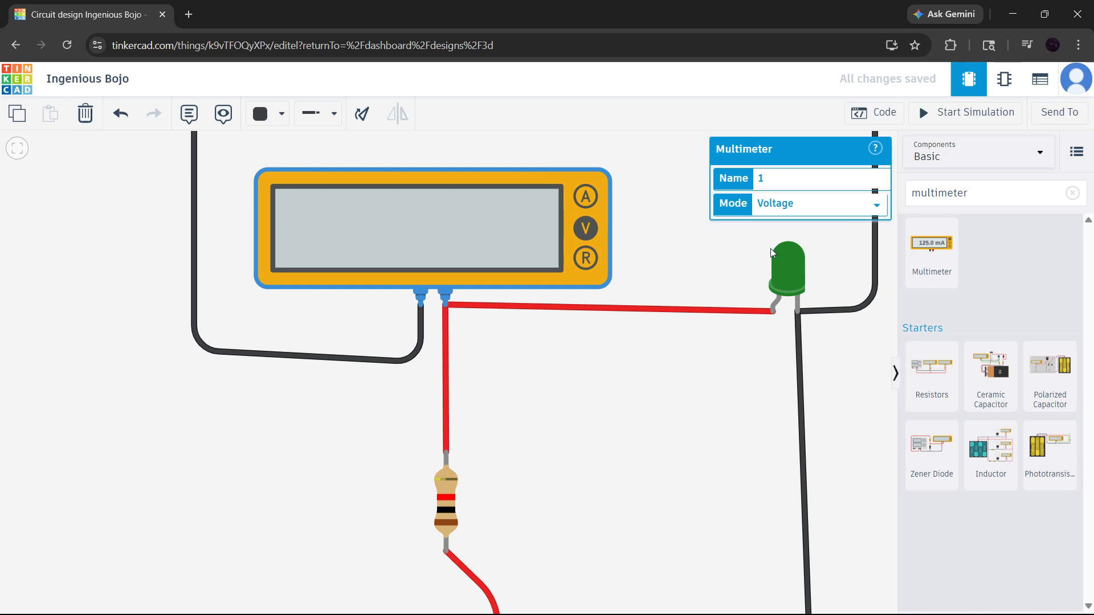
{"action": "left_click", "coordinate": [853, 354]}
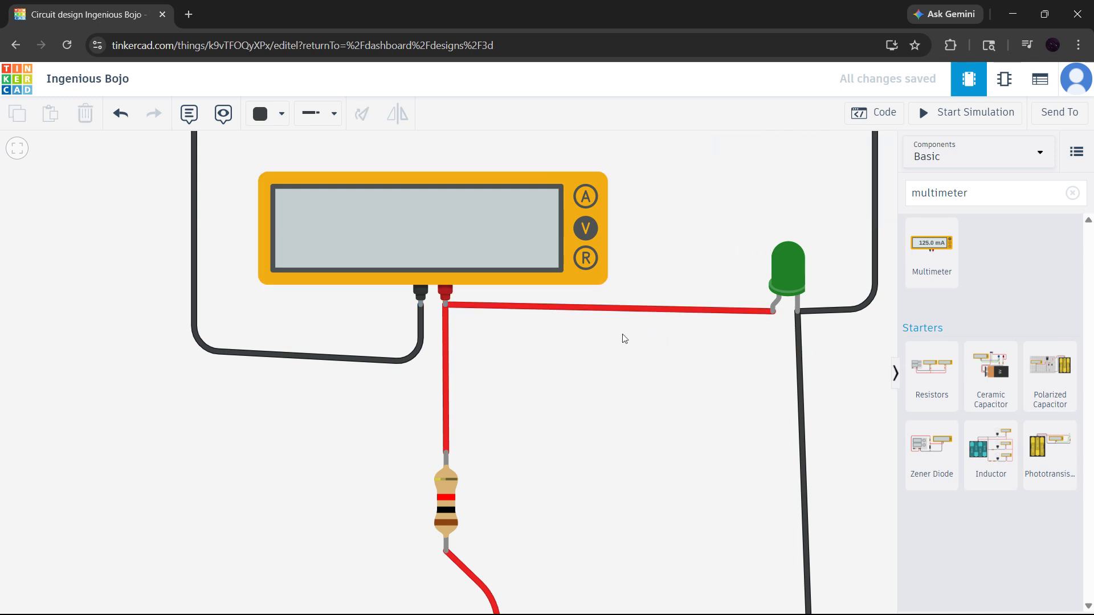
Step: Trace the red and black wires linking the multimeter to the resistor and LED, and the LED's wire to the battery
{"action": "scroll", "coordinate": [558, 332], "scroll_direction": "down", "scroll_amount": 3}
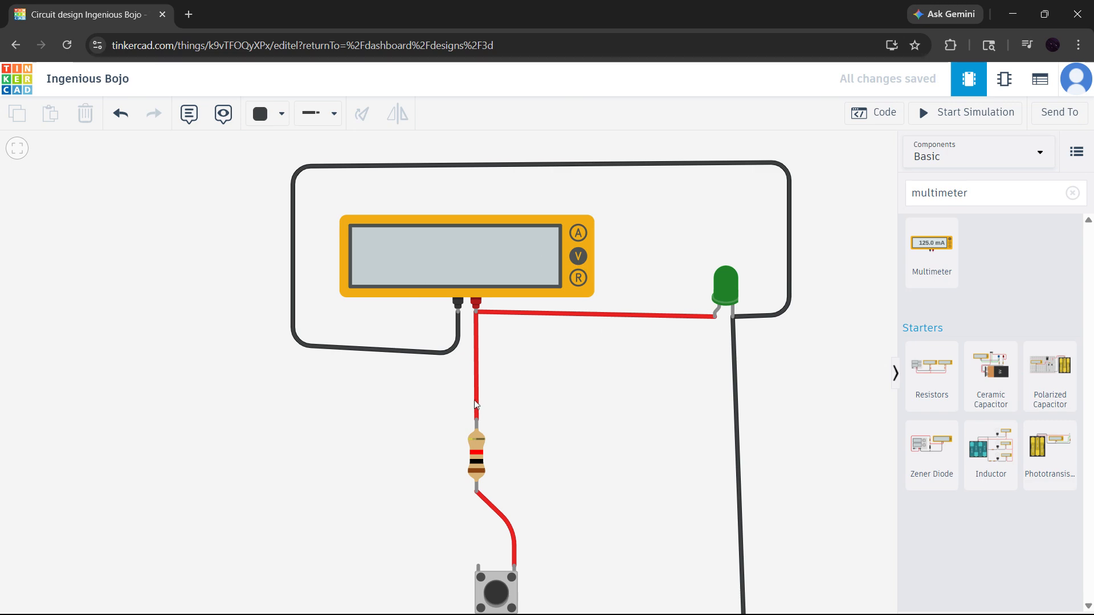
{"action": "left_click", "coordinate": [479, 362]}
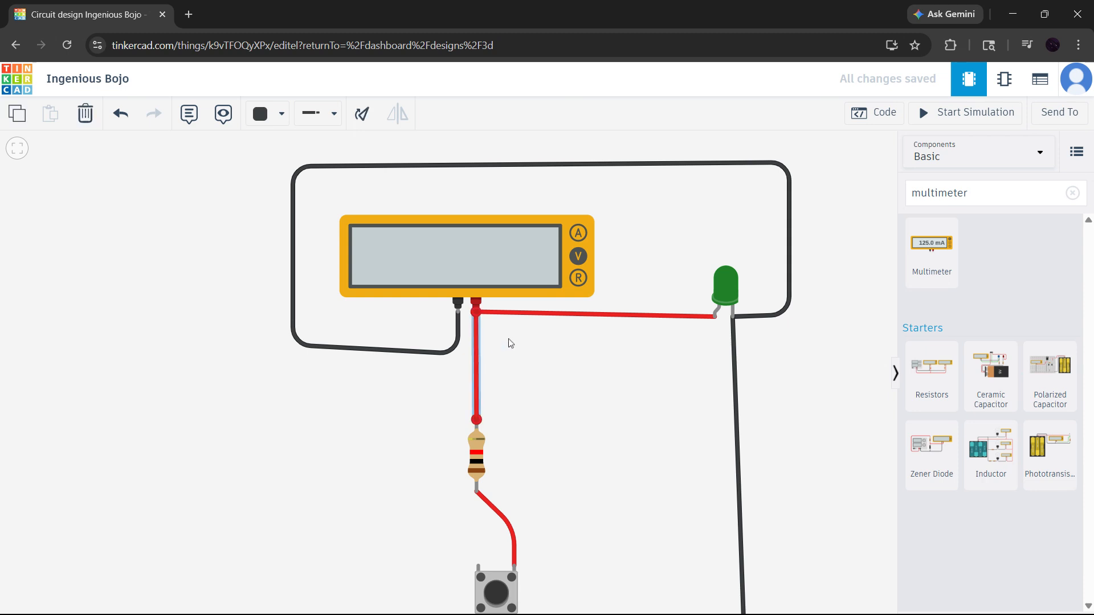
{"action": "left_click", "coordinate": [579, 316]}
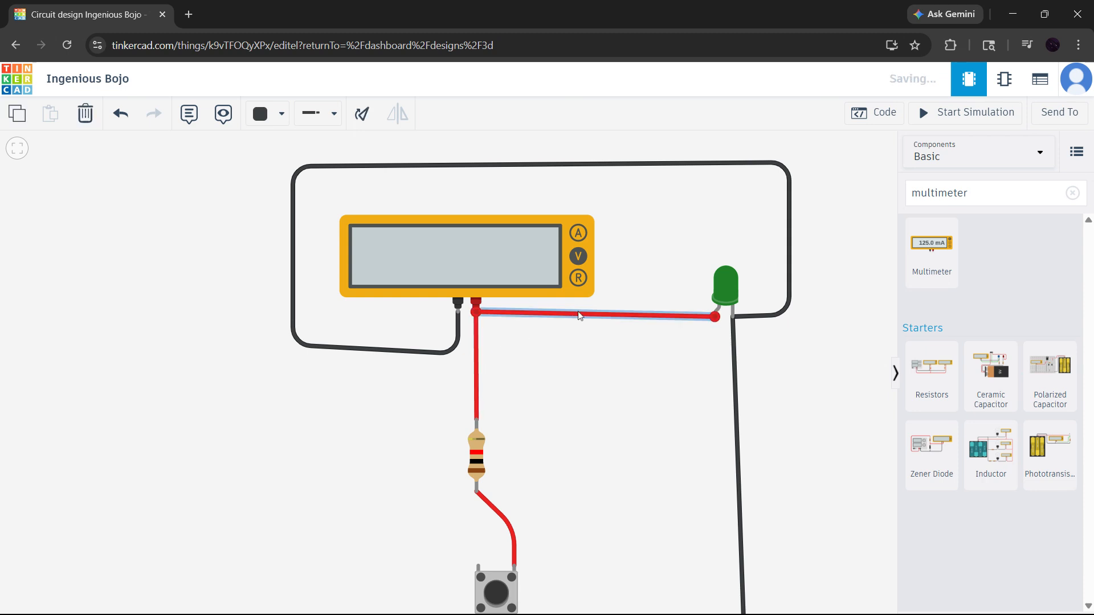
{"action": "left_click", "coordinate": [594, 356]}
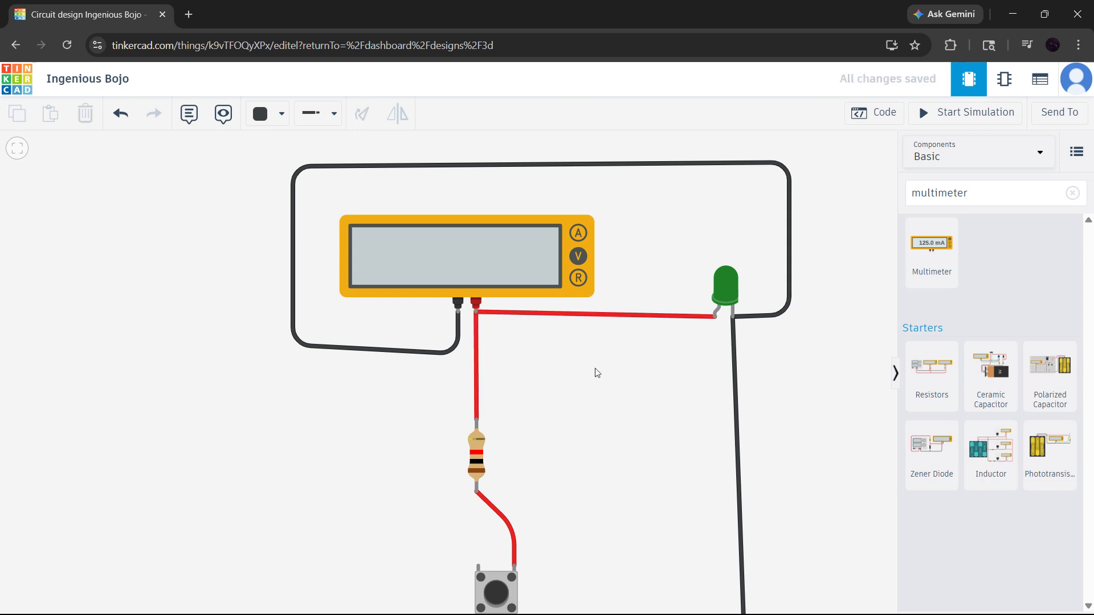
{"action": "left_click", "coordinate": [431, 357]}
{"action": "scroll", "coordinate": [729, 419], "scroll_direction": "down", "scroll_amount": 2}
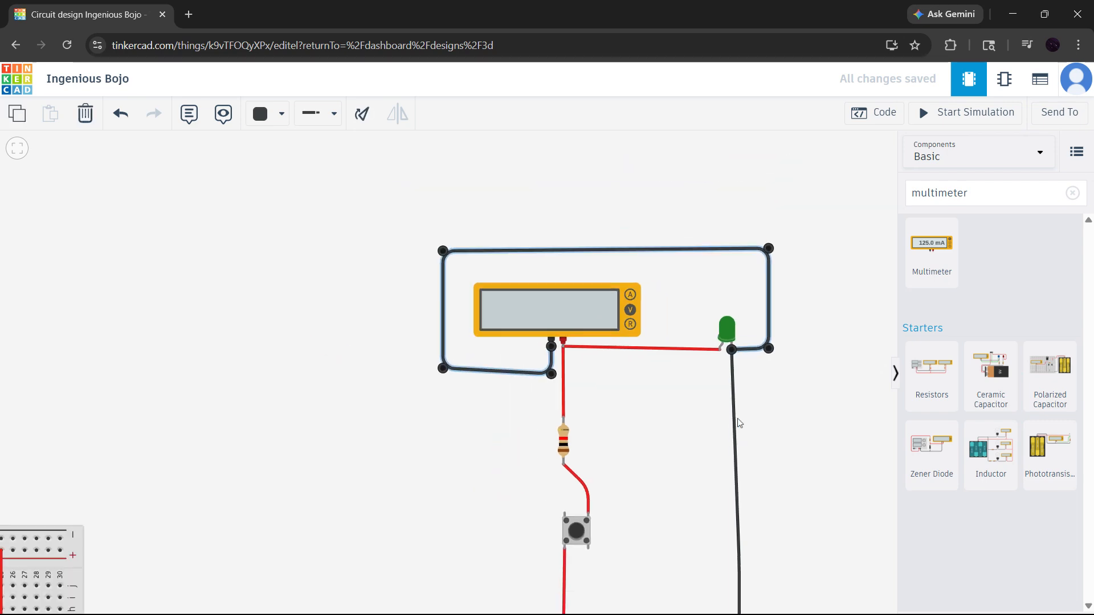
{"action": "left_click", "coordinate": [737, 418]}
{"action": "left_click", "coordinate": [772, 407]}
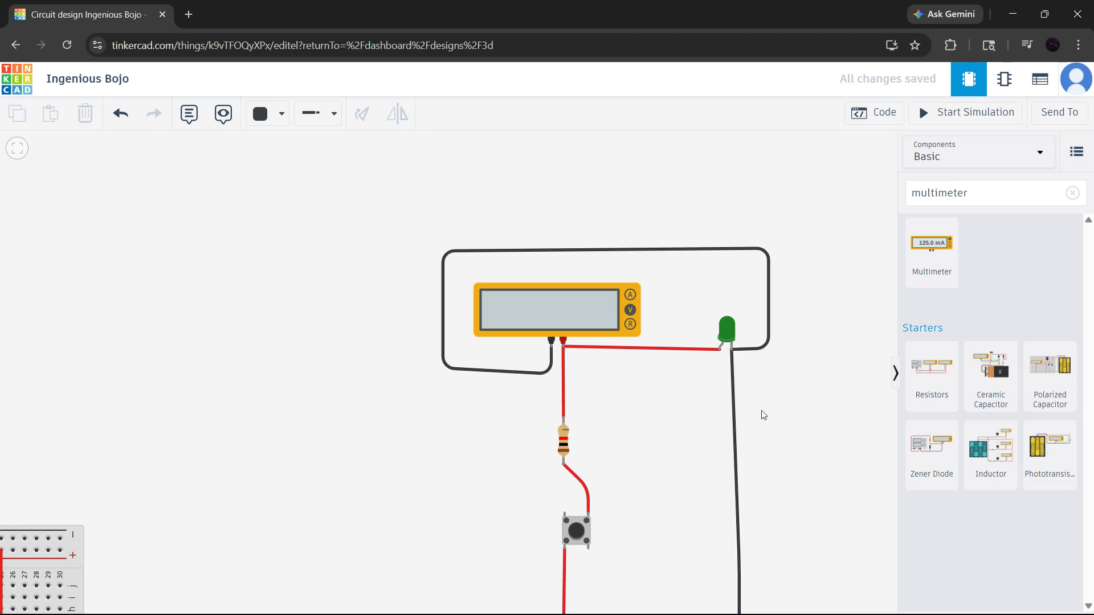
Step: Examine the circuit path from the battery terminals through the pushbutton and resistor to the LED's anode and cathode
{"action": "scroll", "coordinate": [673, 469], "scroll_direction": "down", "scroll_amount": 1}
{"action": "left_click_drag", "start_coordinate": [673, 469], "coordinate": [610, 371]}
{"action": "scroll", "coordinate": [639, 313], "scroll_direction": "up", "scroll_amount": 2}
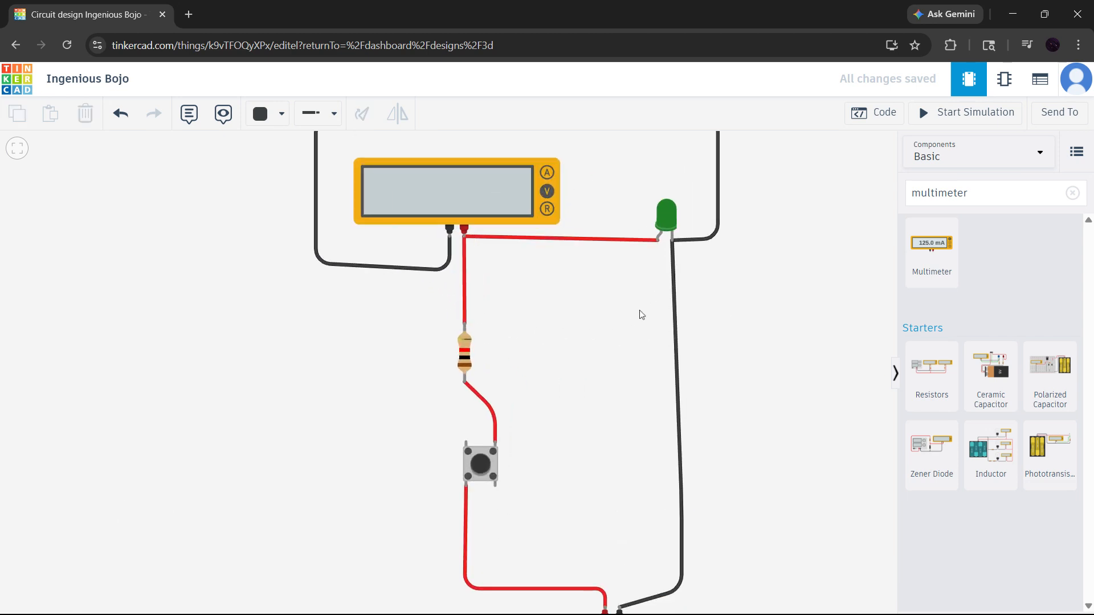
{"action": "scroll", "coordinate": [624, 376], "scroll_direction": "down", "scroll_amount": 1}
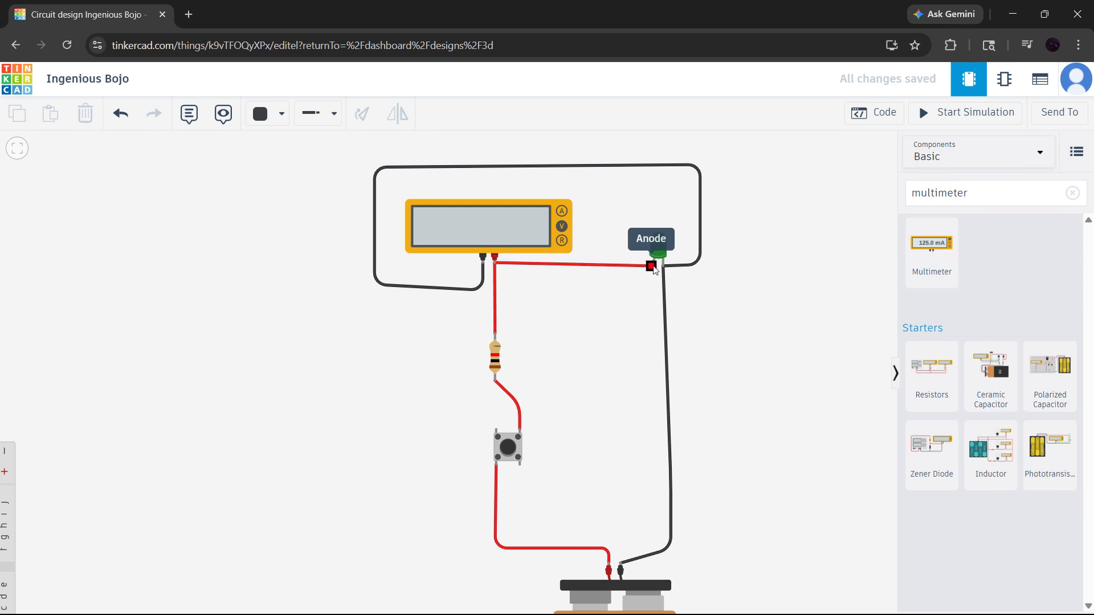
{"action": "scroll", "coordinate": [654, 266], "scroll_direction": "up", "scroll_amount": 2}
{"action": "left_click_drag", "start_coordinate": [587, 452], "coordinate": [619, 230]}
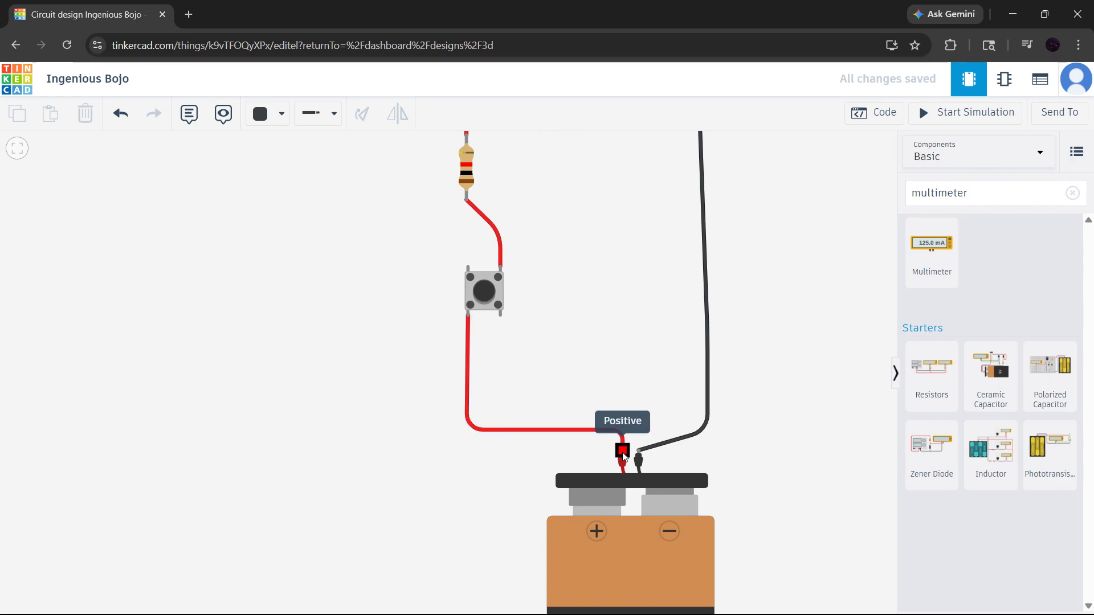
{"action": "left_click_drag", "start_coordinate": [661, 259], "coordinate": [639, 399]}
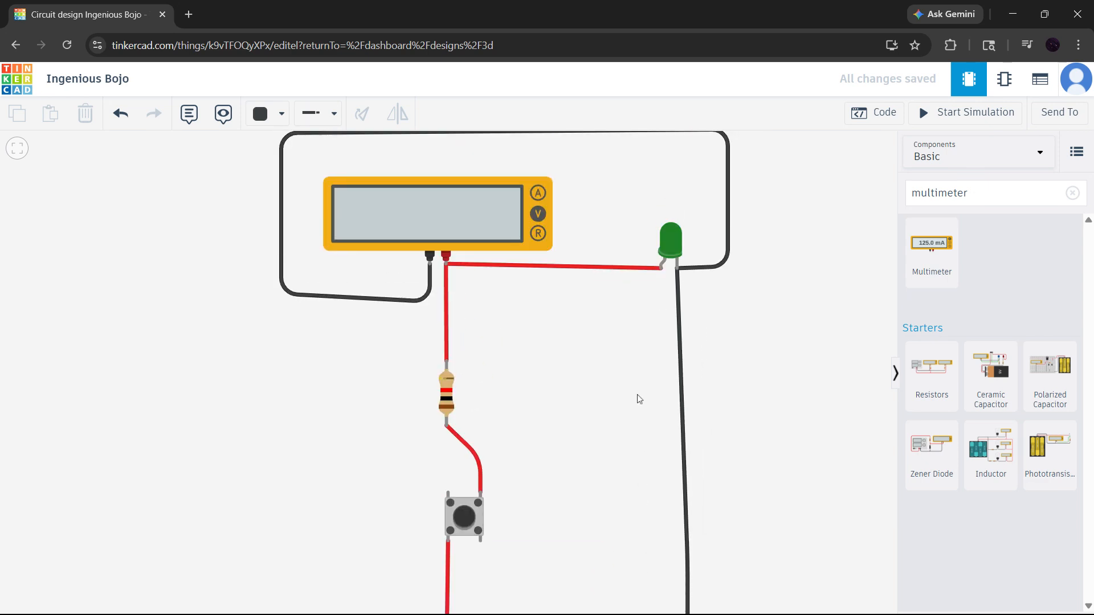
{"action": "left_click", "coordinate": [680, 276]}
{"action": "scroll", "coordinate": [558, 331], "scroll_direction": "down", "scroll_amount": 2}
{"action": "left_click_drag", "start_coordinate": [568, 392], "coordinate": [537, 352]}
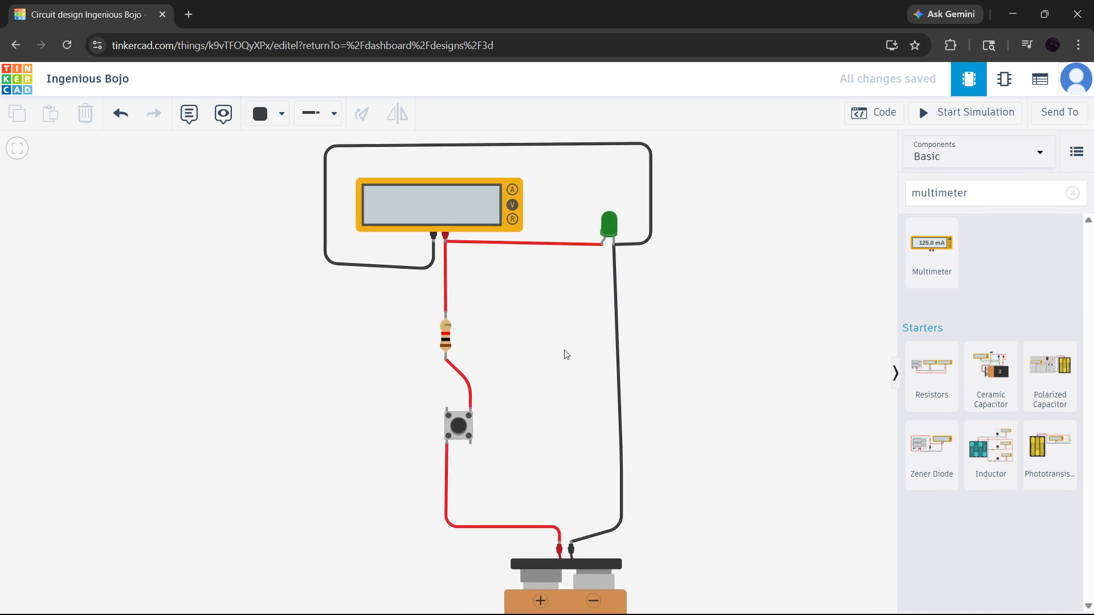
Step: Start the simulation and operate the pushbutton to read the voltage across the LED on the multimeter
{"action": "left_click", "coordinate": [966, 114]}
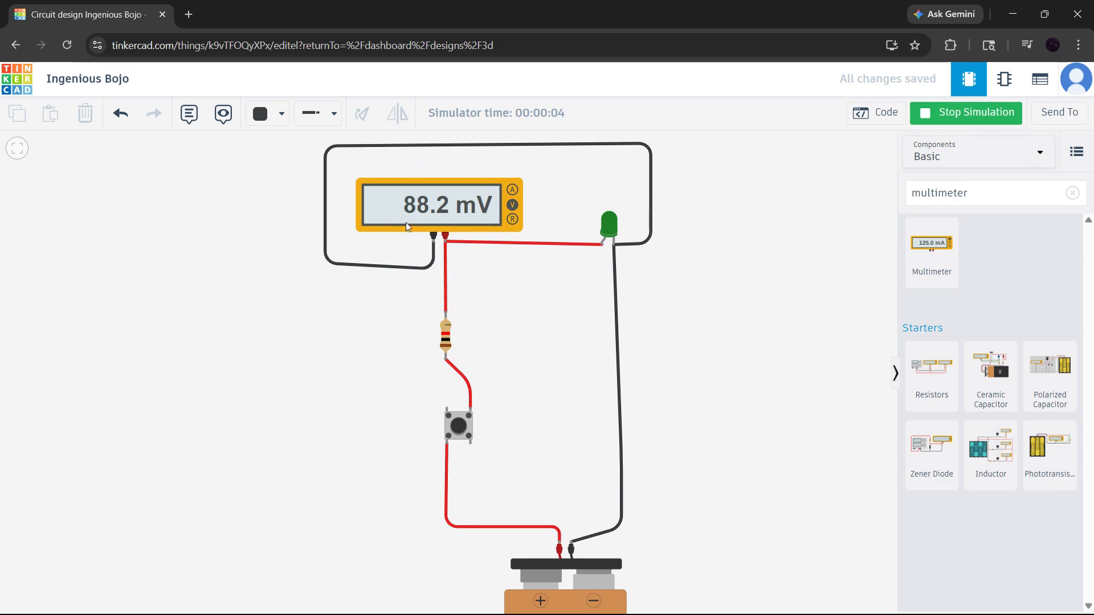
{"action": "left_click", "coordinate": [461, 424]}
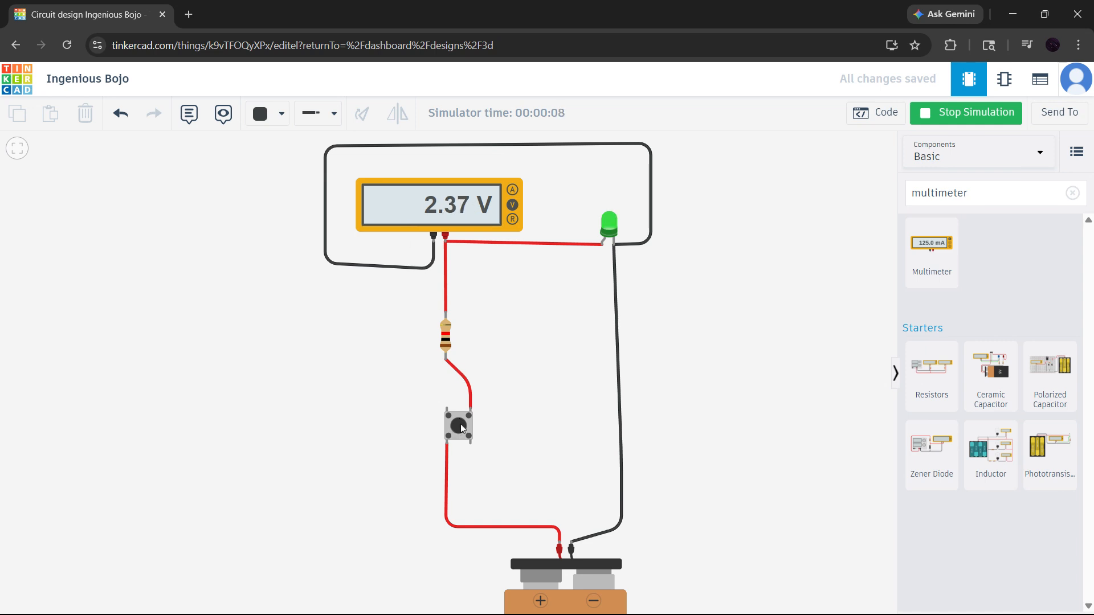
{"action": "left_click", "coordinate": [461, 424]}
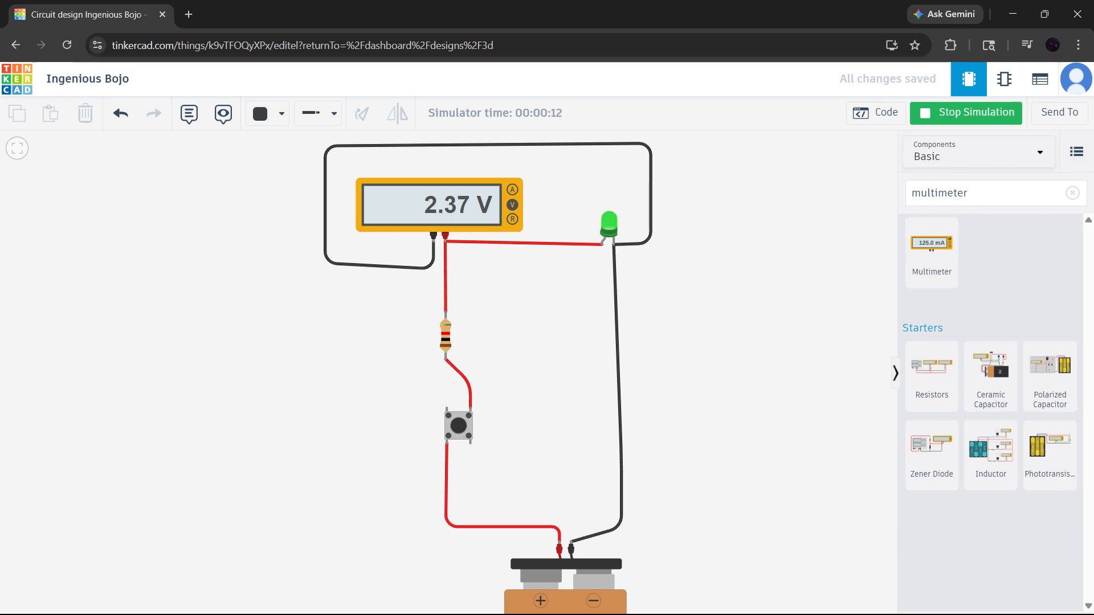
{"action": "scroll", "coordinate": [492, 409], "scroll_direction": "up", "scroll_amount": 2}
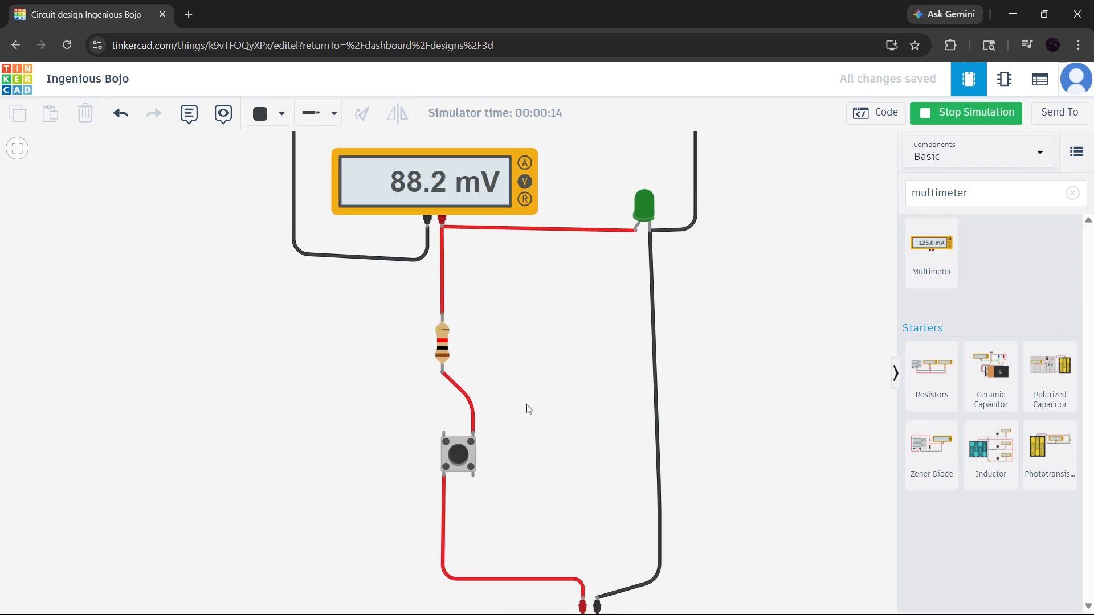
Step: Operate the simulated pushbutton repeatedly to compare the multimeter reading with the button pressed and released
{"action": "left_click", "coordinate": [465, 476]}
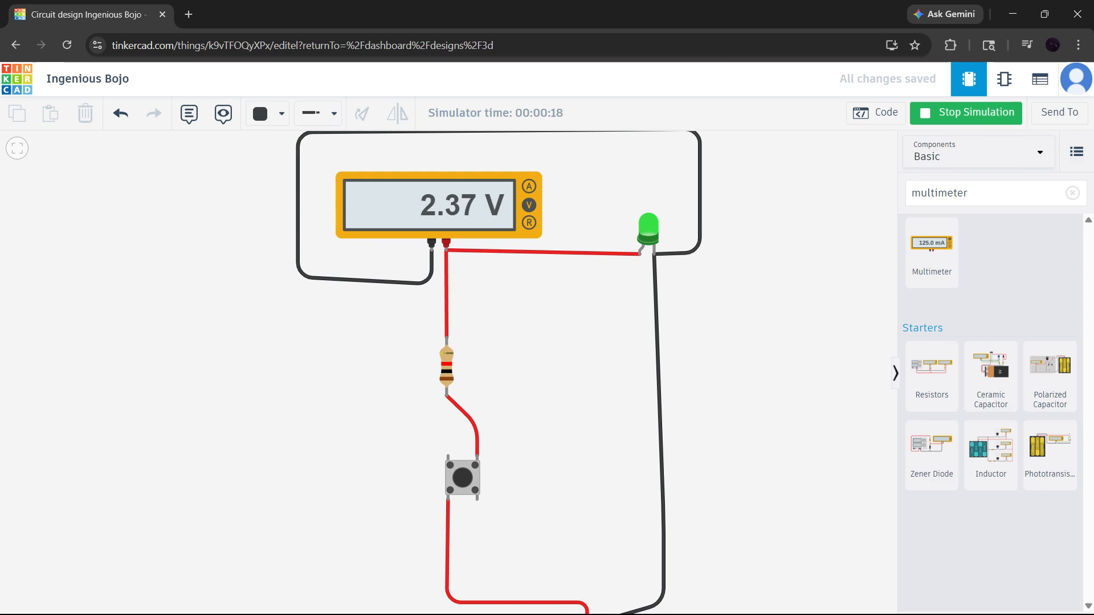
{"action": "left_click", "coordinate": [466, 477]}
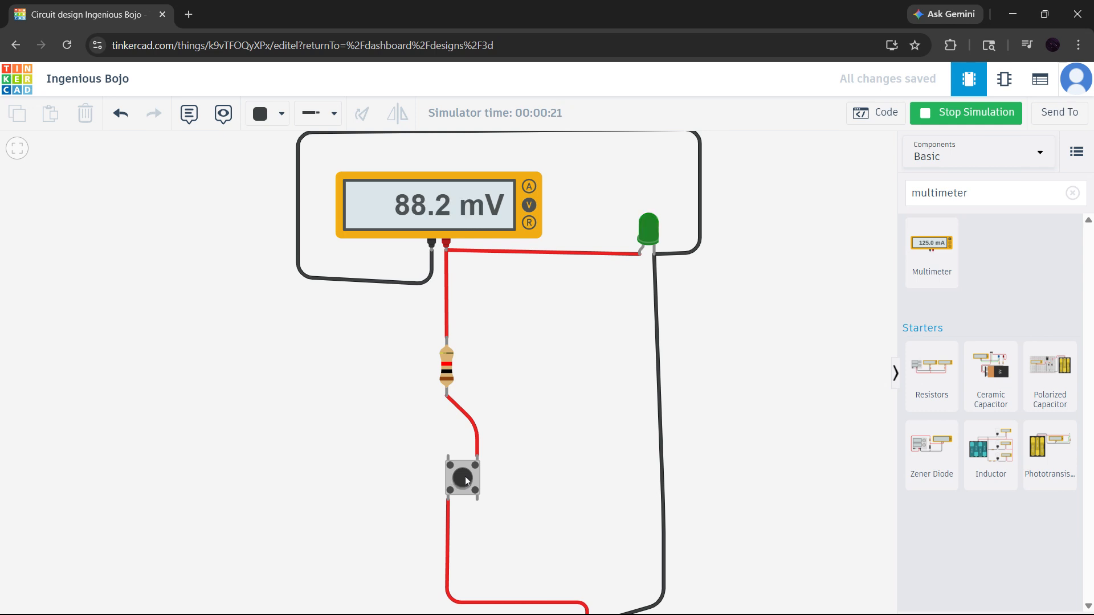
{"action": "left_click", "coordinate": [465, 476]}
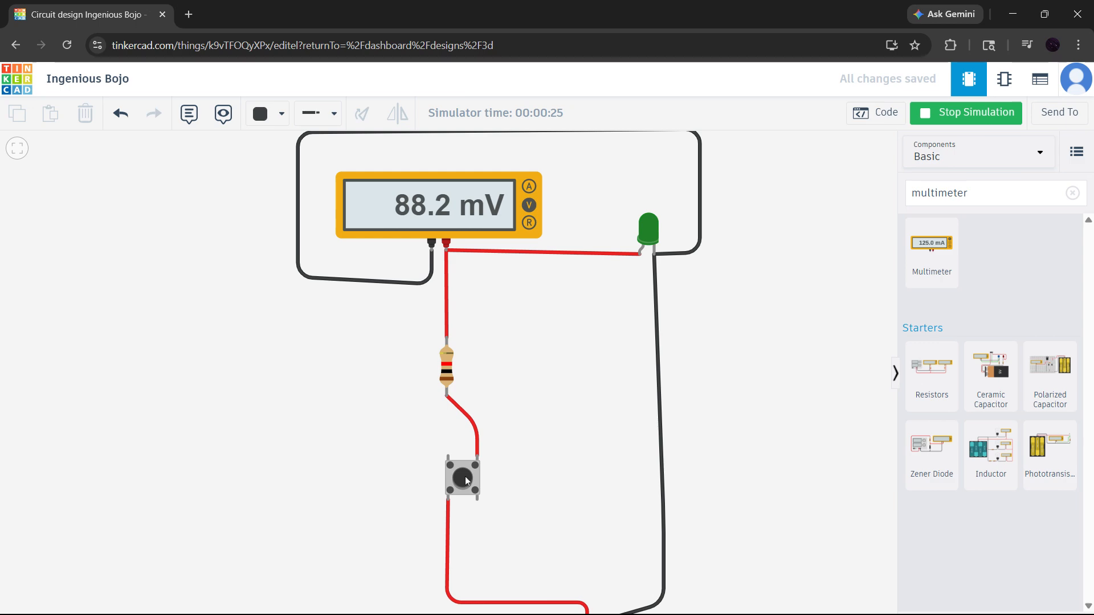
{"action": "left_click", "coordinate": [466, 476]}
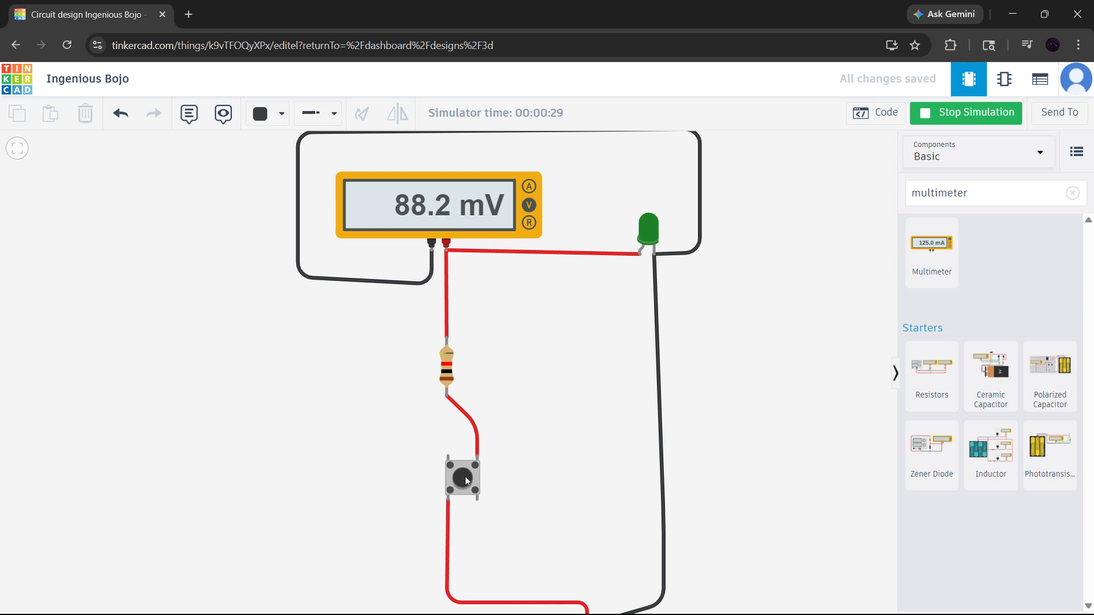
{"action": "left_click", "coordinate": [465, 476]}
{"action": "left_click", "coordinate": [466, 477]}
{"action": "left_click", "coordinate": [465, 476]}
{"action": "left_click", "coordinate": [465, 476]}
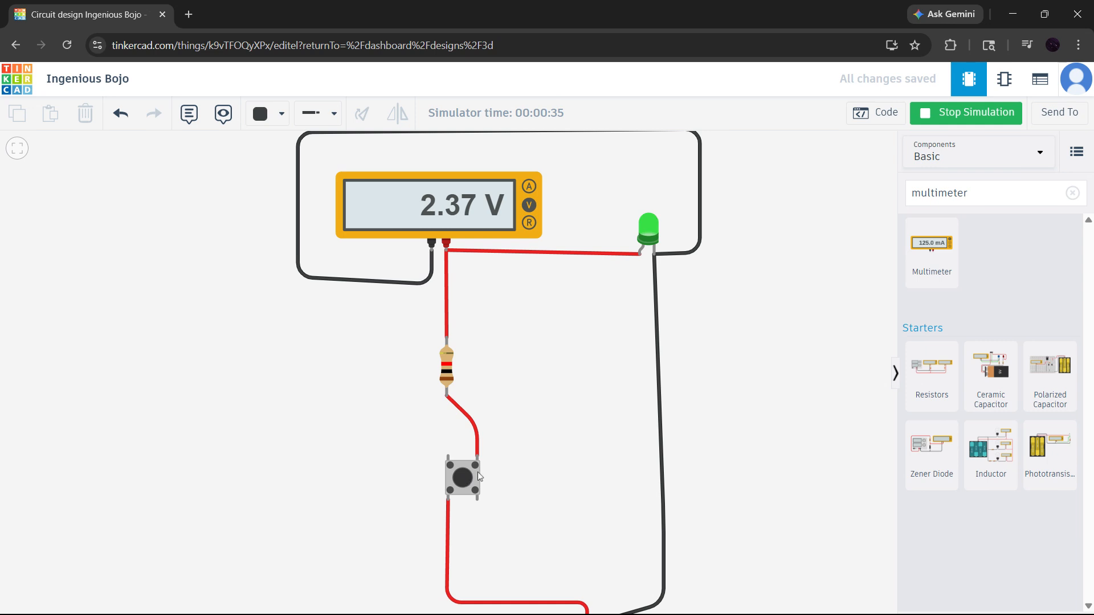
Step: Place a new multimeter in the empty workspace beside the LED circuit
{"action": "scroll", "coordinate": [727, 413], "scroll_direction": "down", "scroll_amount": 1}
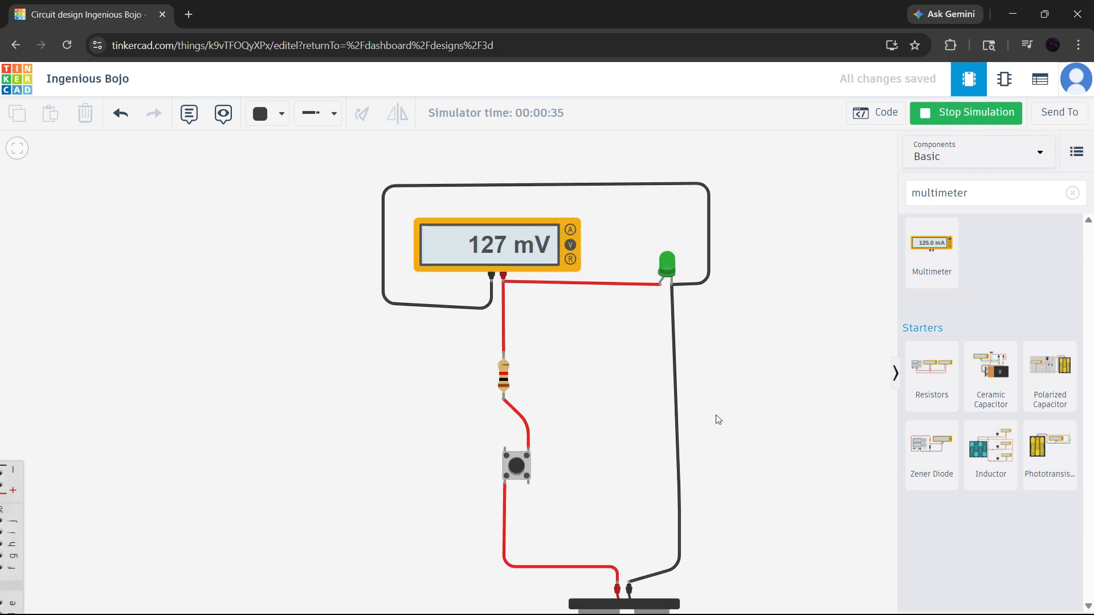
{"action": "scroll", "coordinate": [717, 415], "scroll_direction": "down", "scroll_amount": 1}
{"action": "left_click_drag", "start_coordinate": [717, 414], "coordinate": [478, 376]}
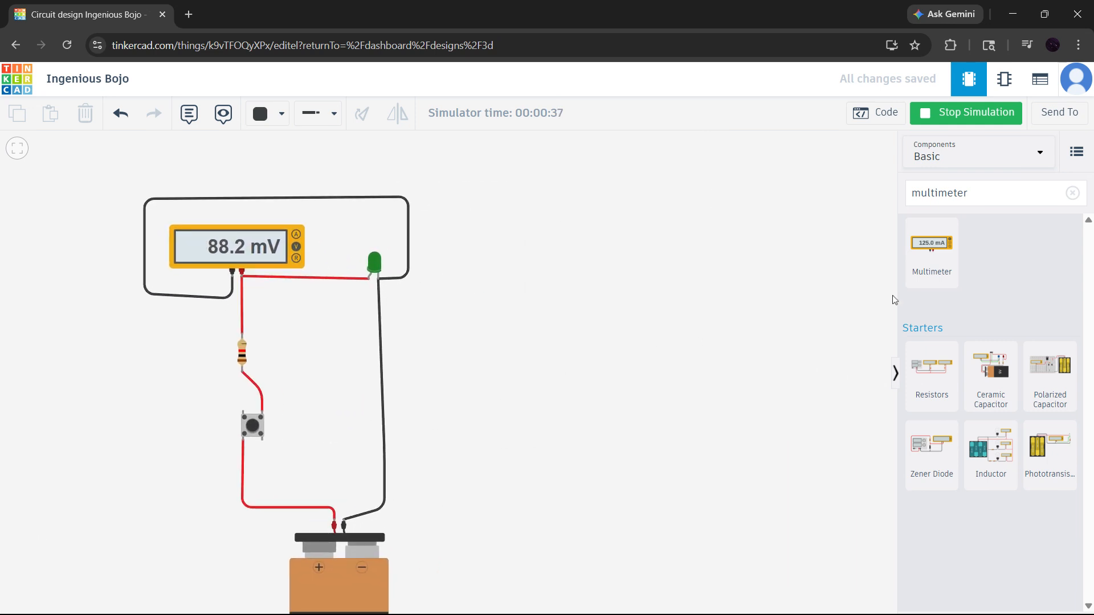
{"action": "left_click_drag", "start_coordinate": [932, 251], "coordinate": [655, 260]}
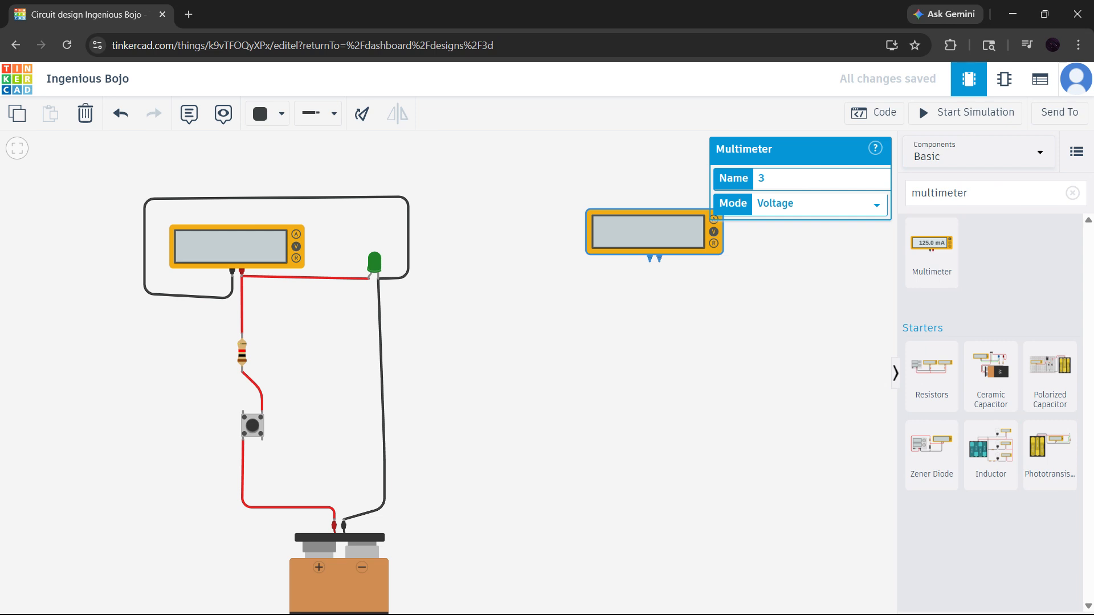
Step: Clear the component search and place a resistor upright below the new multimeter
{"action": "left_click", "coordinate": [1073, 193]}
{"action": "left_click_drag", "start_coordinate": [924, 268], "coordinate": [639, 346]}
{"action": "scroll", "coordinate": [647, 290], "scroll_direction": "up", "scroll_amount": 2}
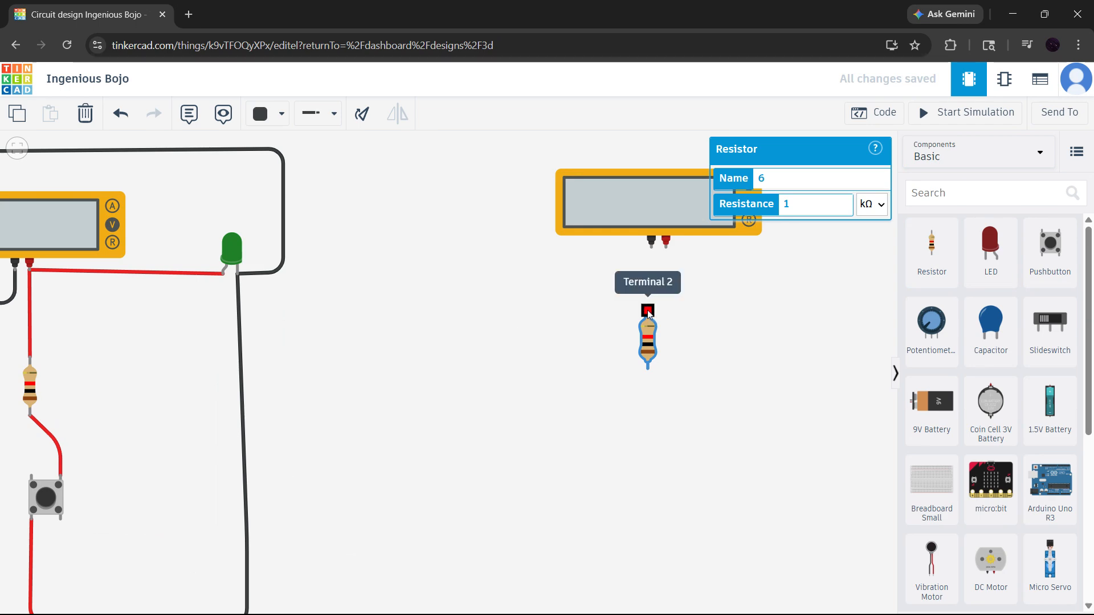
Step: Wire the new multimeter's negative probe to the resistor's upper terminal and its positive probe to the lower terminal
{"action": "left_click_drag", "start_coordinate": [648, 313], "coordinate": [672, 371]}
{"action": "left_click", "coordinate": [652, 248]}
{"action": "left_click", "coordinate": [666, 249]}
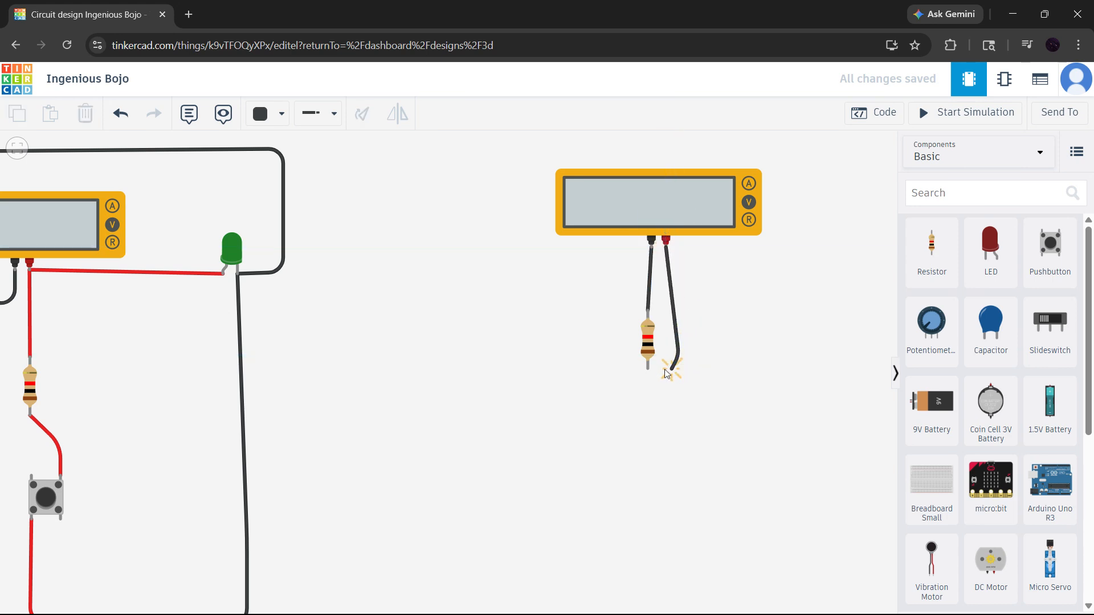
{"action": "left_click", "coordinate": [648, 370]}
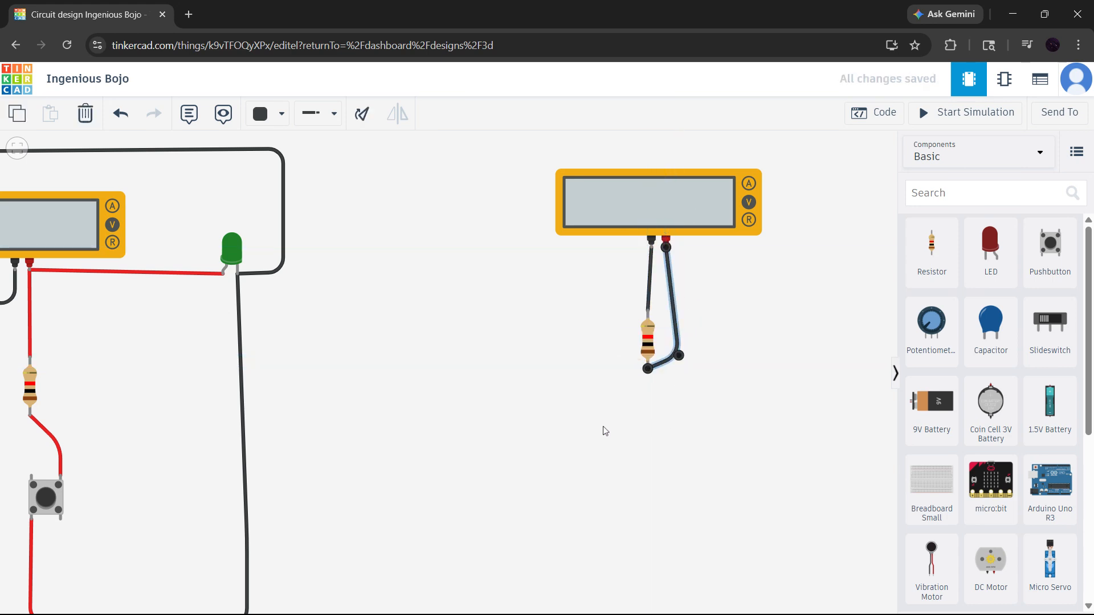
{"action": "left_click", "coordinate": [606, 425]}
Step: Start the simulation and read the voltage across the standalone resistor on the second multimeter
{"action": "left_click", "coordinate": [922, 112]}
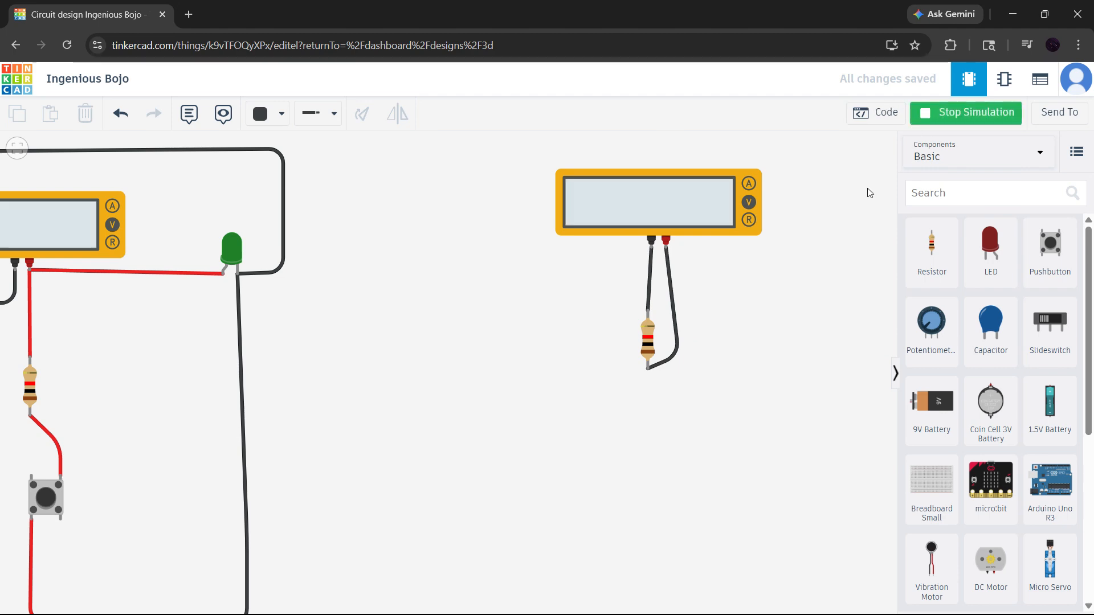
{"action": "left_click_drag", "start_coordinate": [416, 384], "coordinate": [482, 414]}
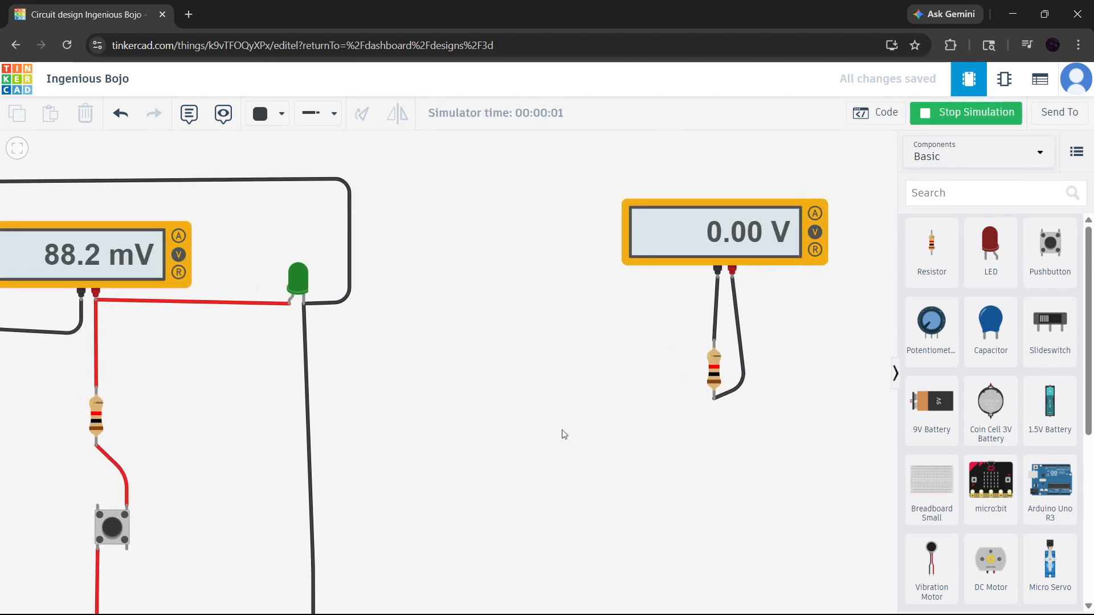
{"action": "scroll", "coordinate": [562, 431], "scroll_direction": "down", "scroll_amount": 3}
{"action": "left_click_drag", "start_coordinate": [530, 445], "coordinate": [564, 414]}
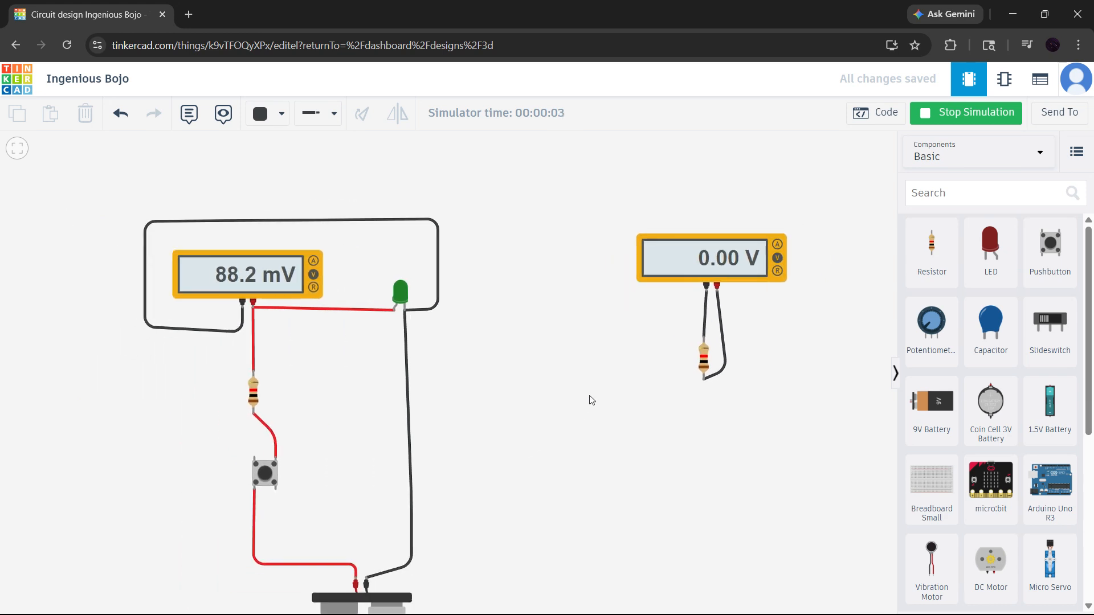
Step: Operate the simulated pushbutton several times to observe the LED and the voltage reading on its multimeter
{"action": "left_click", "coordinate": [266, 472]}
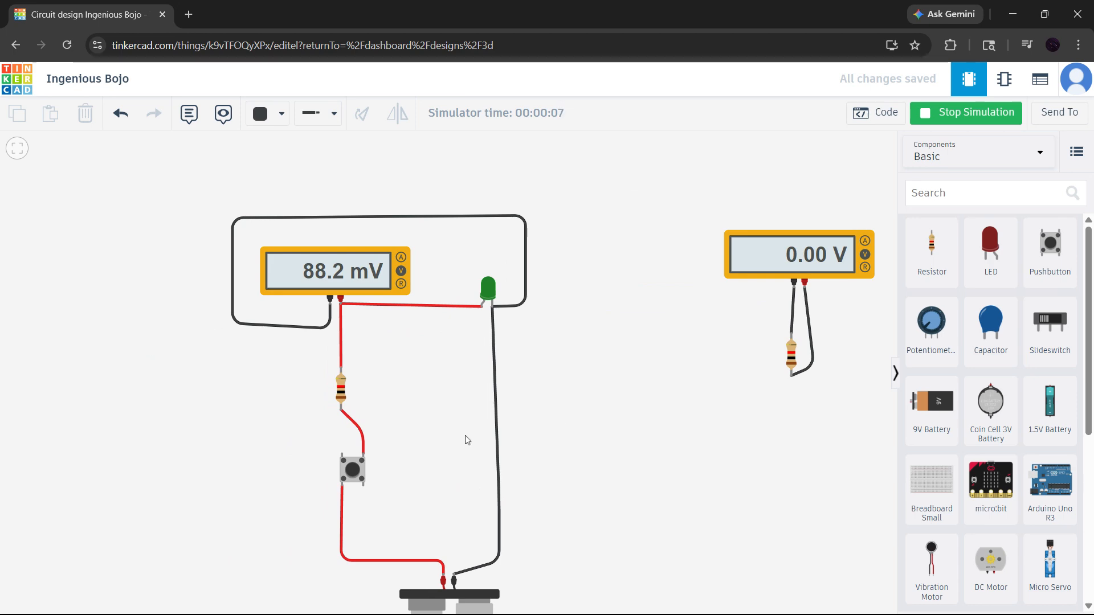
{"action": "scroll", "coordinate": [462, 414], "scroll_direction": "up", "scroll_amount": 3}
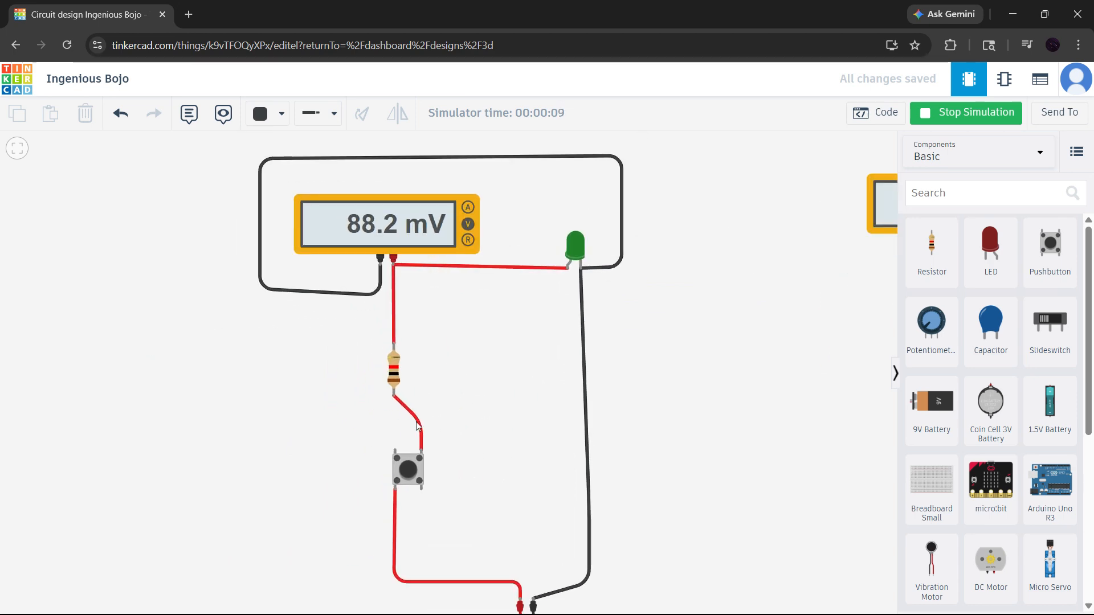
{"action": "left_click", "coordinate": [404, 472]}
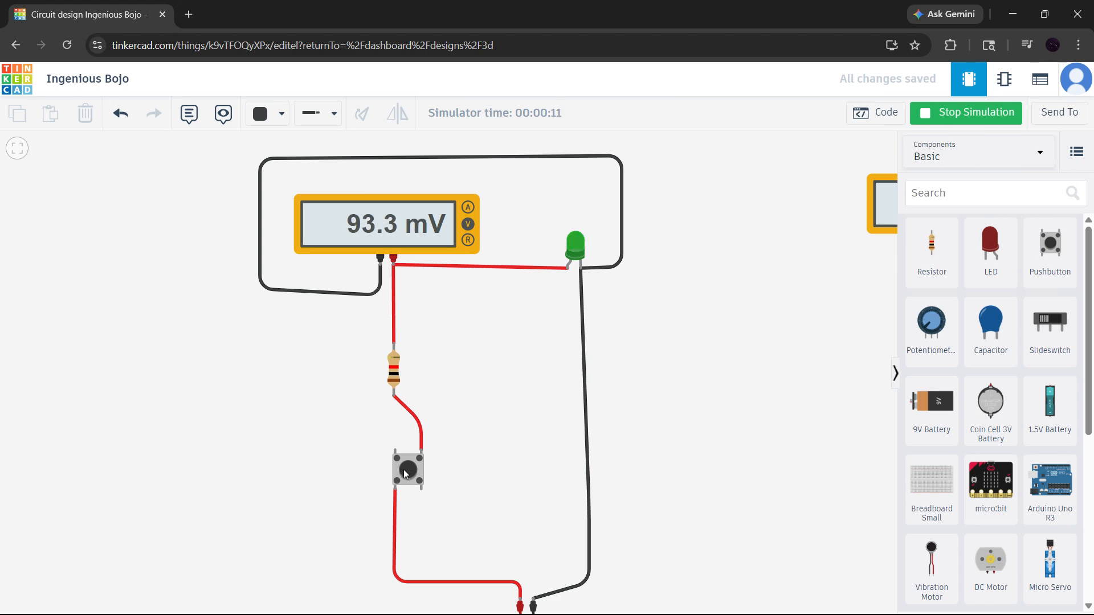
{"action": "left_click", "coordinate": [404, 471]}
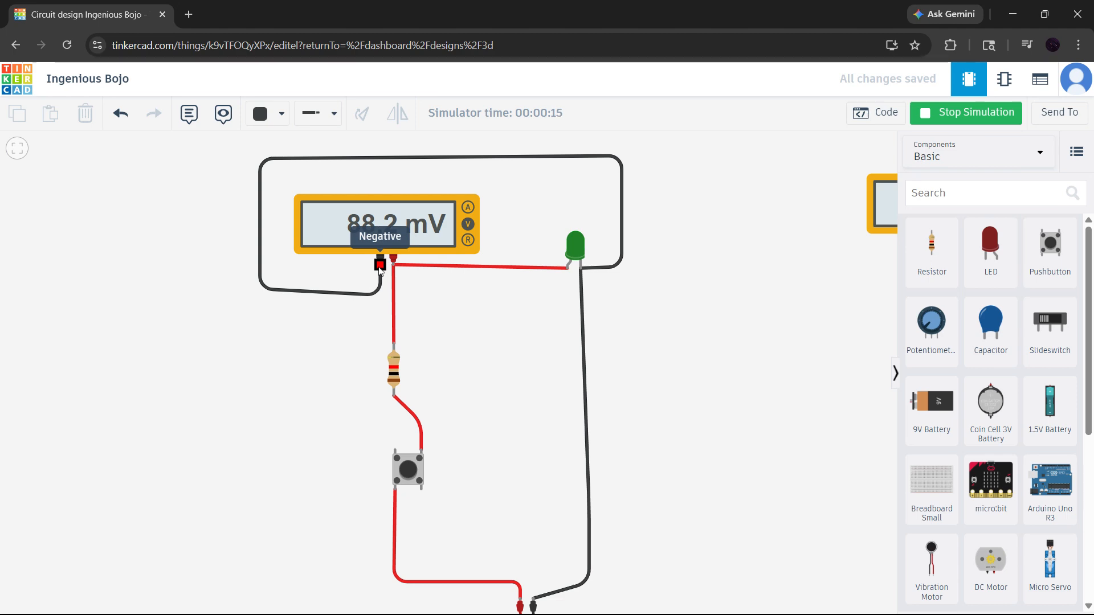
{"action": "left_click", "coordinate": [410, 469]}
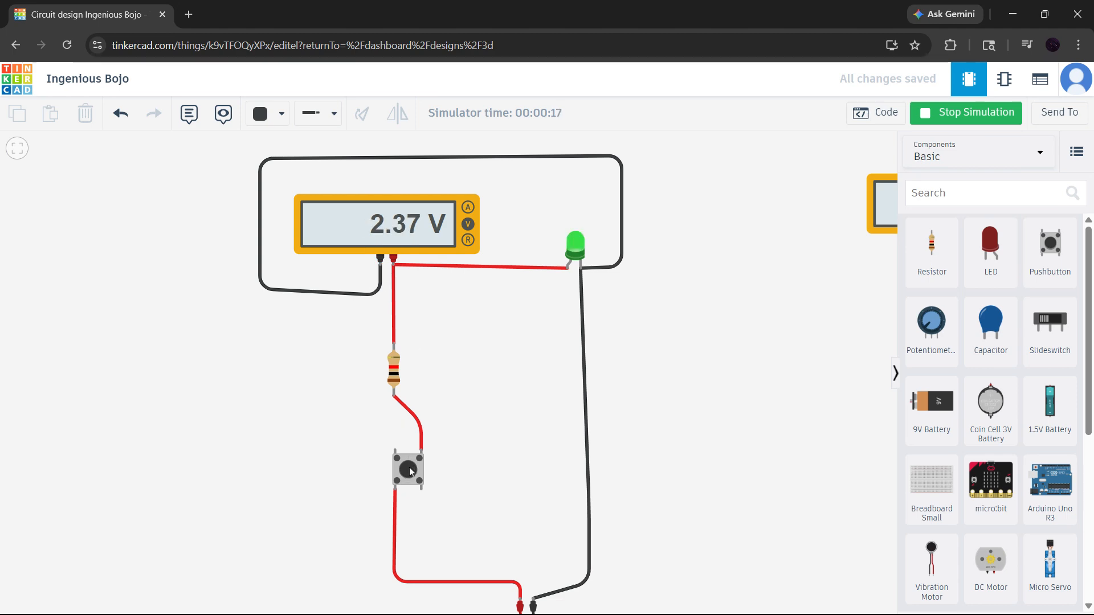
{"action": "left_click", "coordinate": [409, 468]}
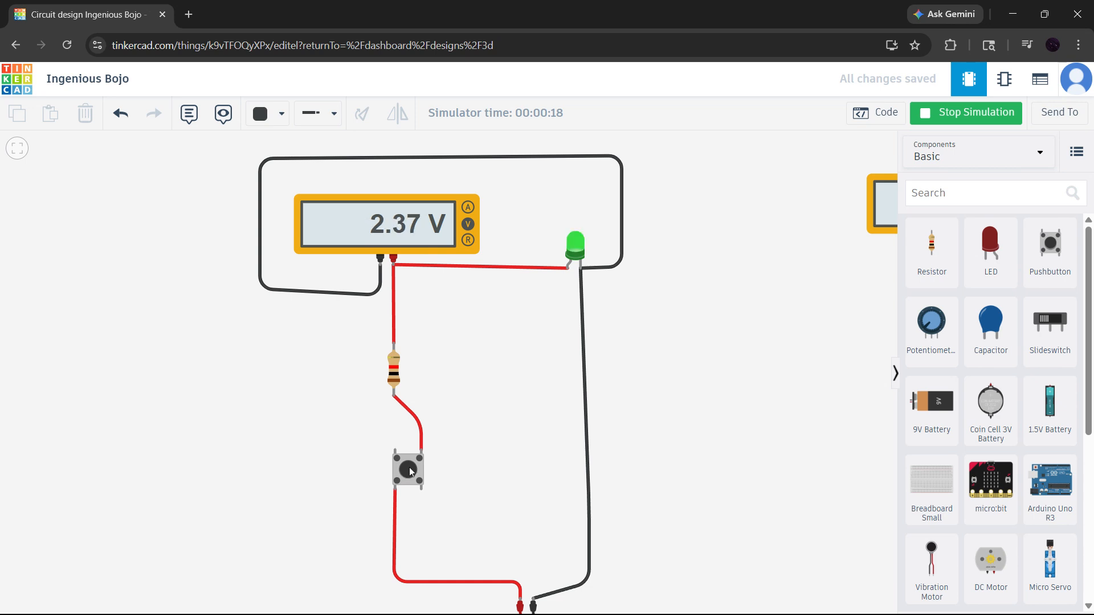
{"action": "left_click", "coordinate": [410, 468]}
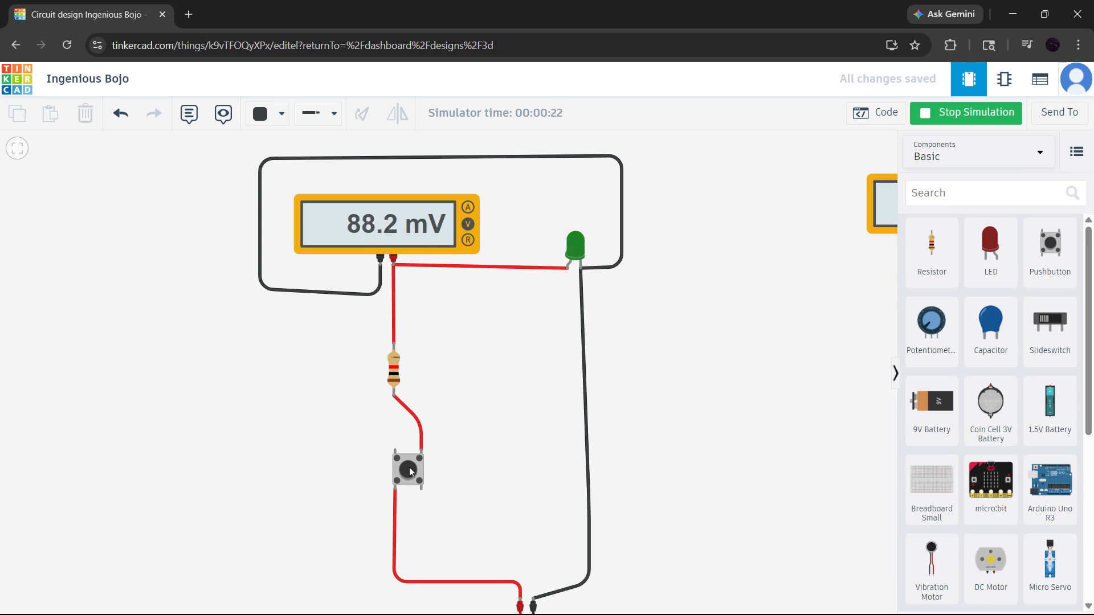
{"action": "left_click", "coordinate": [410, 467]}
Step: Delete the standalone resistor and its wires from the second multimeter
{"action": "left_click_drag", "start_coordinate": [685, 405], "coordinate": [448, 456]}
{"action": "left_click", "coordinate": [714, 377]}
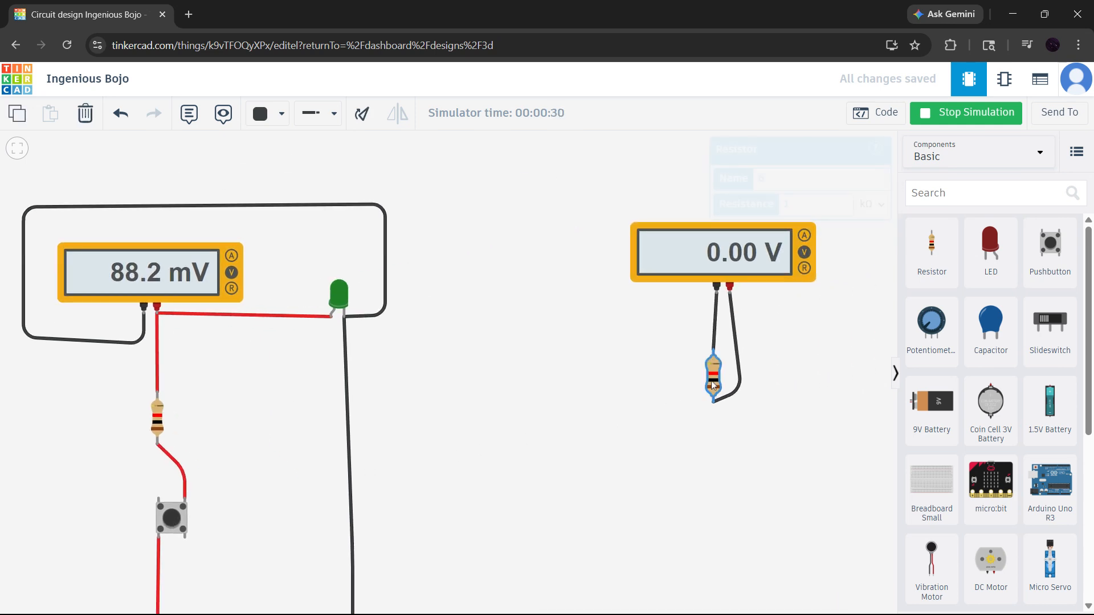
{"action": "key", "text": "Delete"}
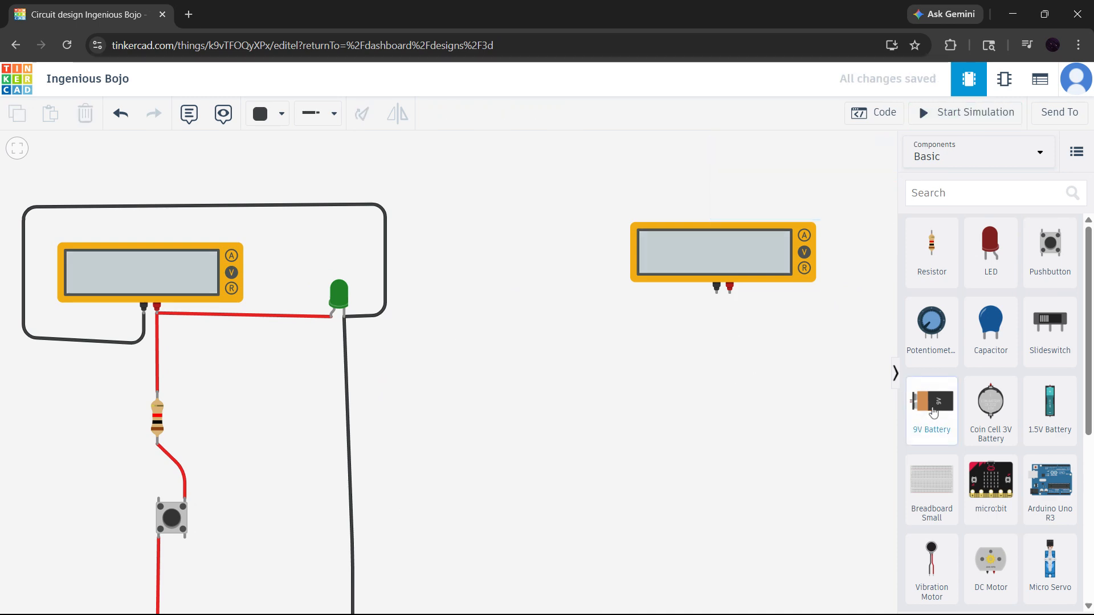
Step: Place a 9V battery below the second multimeter, rotated upright with its terminals facing the probes
{"action": "left_click_drag", "start_coordinate": [932, 402], "coordinate": [648, 480]}
{"action": "key", "text": "r"}
{"action": "key", "text": "r"}
{"action": "key", "text": "r"}
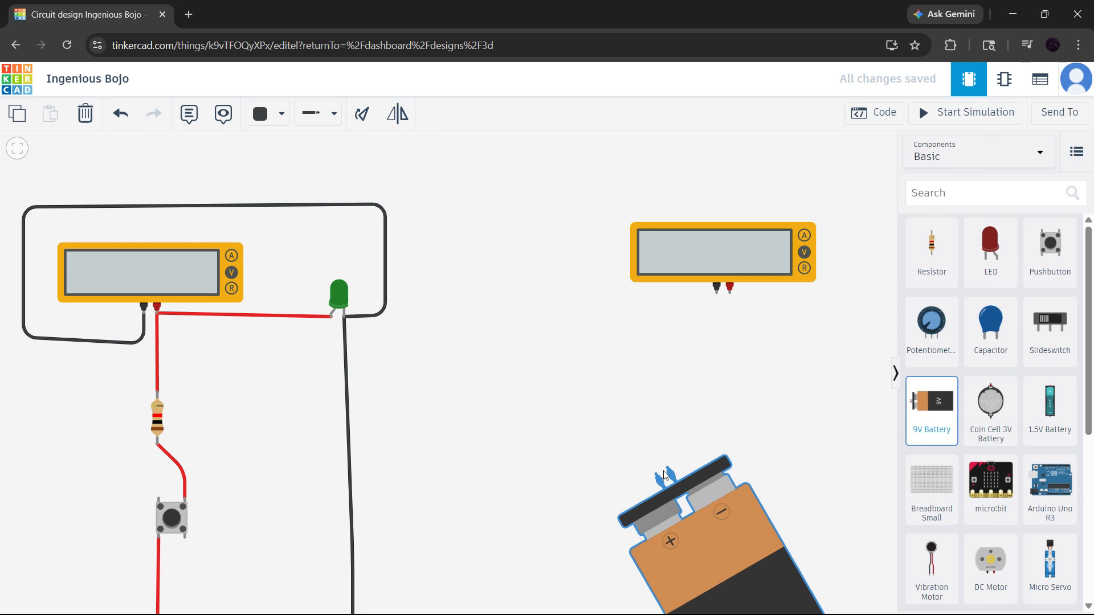
{"action": "left_click", "coordinate": [734, 416]}
{"action": "left_click", "coordinate": [735, 401]}
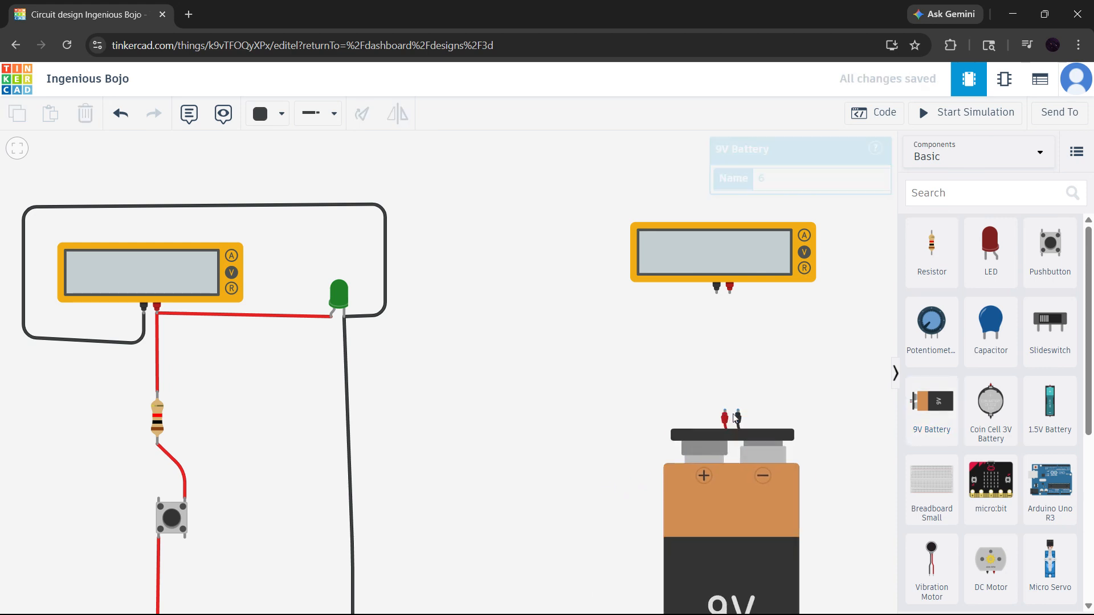
Step: Wire the new battery's positive terminal around the second multimeter to the meter's positive probe
{"action": "left_click", "coordinate": [725, 411]}
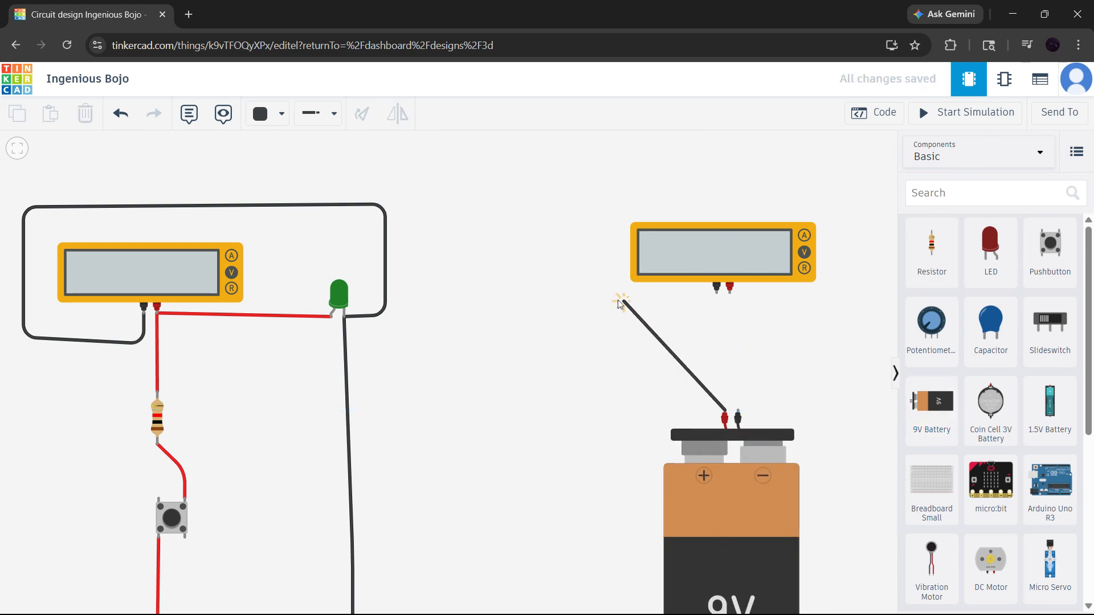
{"action": "left_click", "coordinate": [596, 288]}
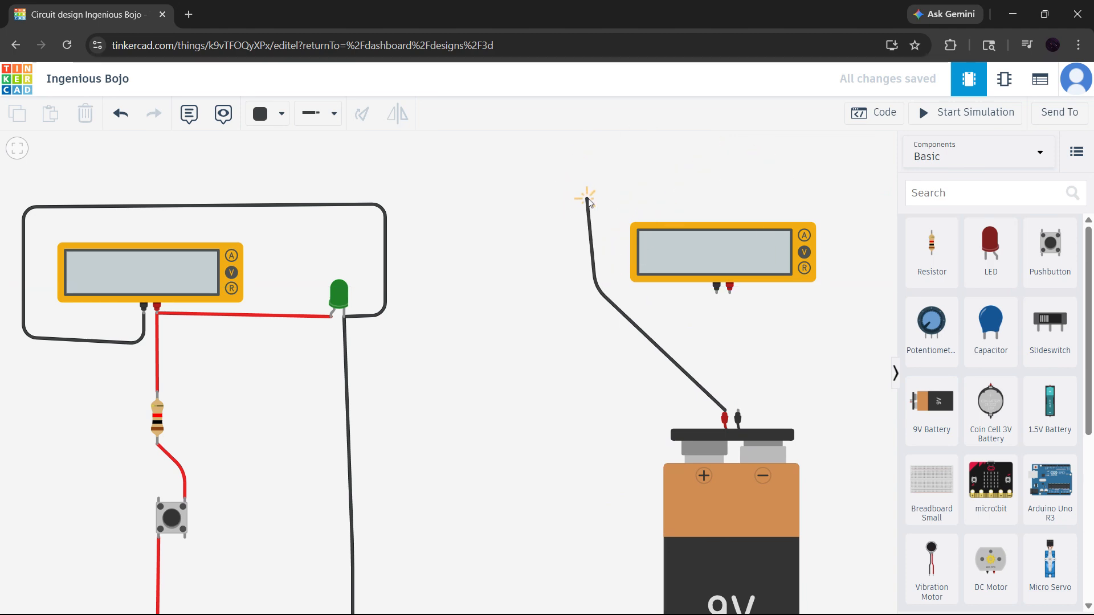
{"action": "left_click", "coordinate": [598, 186]}
{"action": "left_click", "coordinate": [847, 186]}
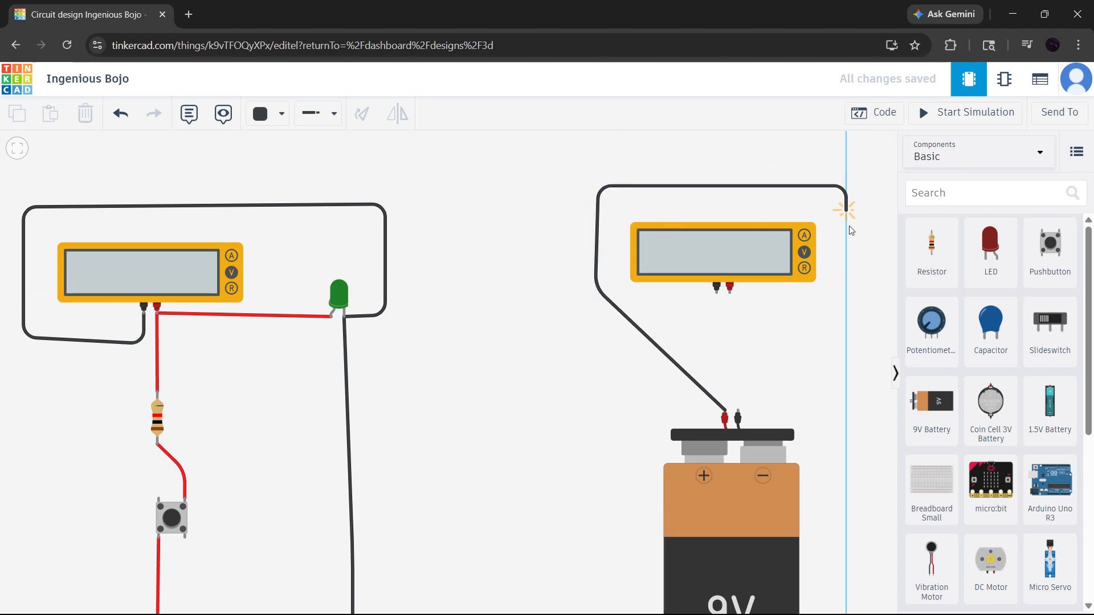
{"action": "left_click", "coordinate": [846, 318]}
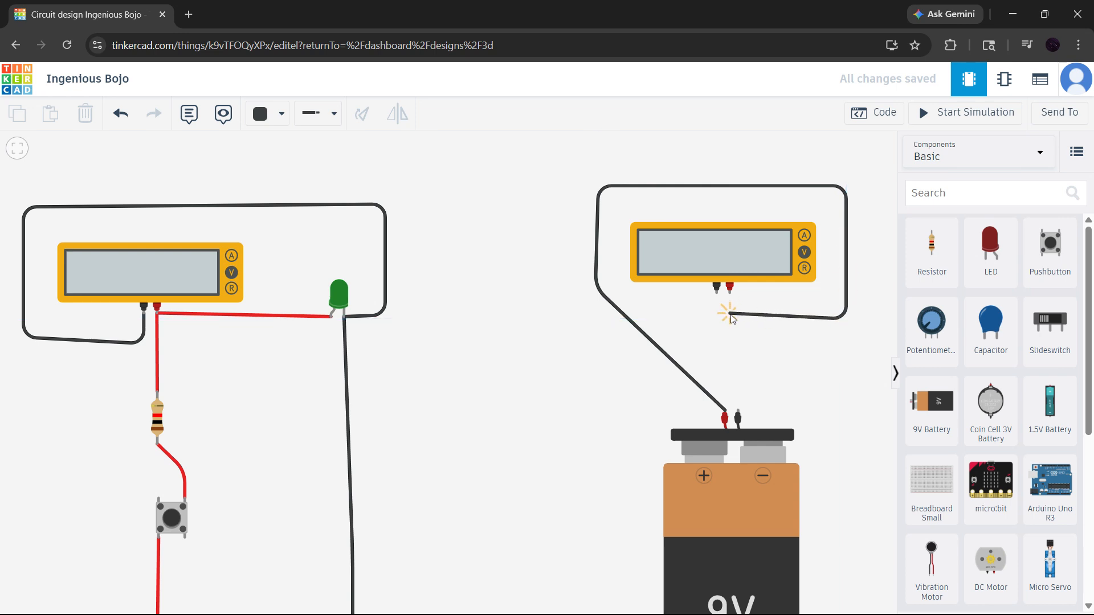
{"action": "left_click", "coordinate": [729, 314]}
{"action": "left_click", "coordinate": [729, 288]}
Step: Wire the new battery's negative terminal to the second multimeter's negative probe and start the simulation to measure the battery voltage
{"action": "left_click", "coordinate": [738, 419]}
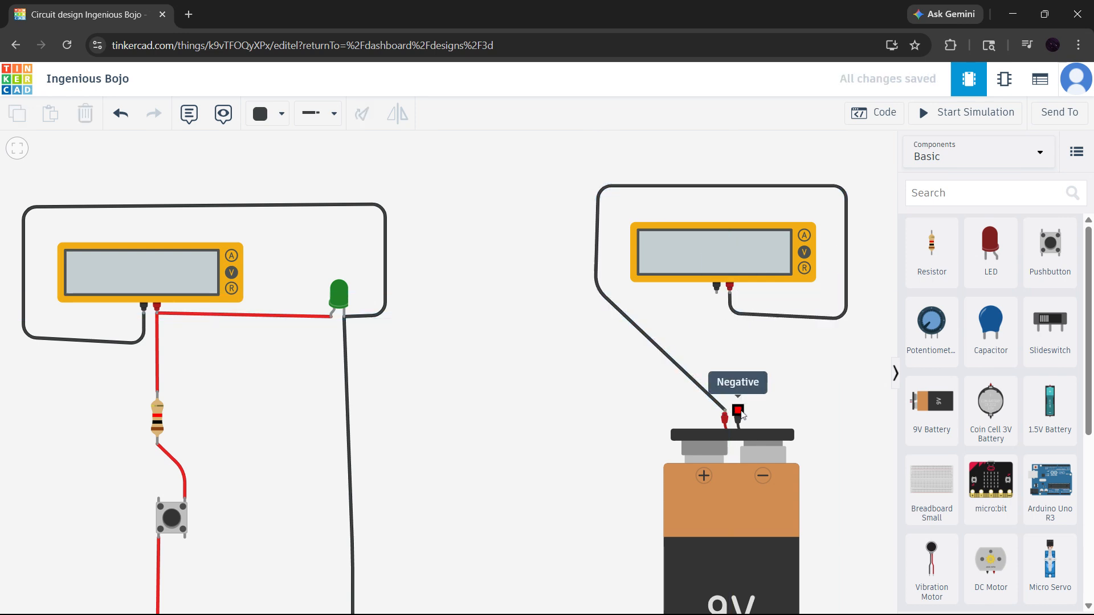
{"action": "left_click", "coordinate": [717, 292]}
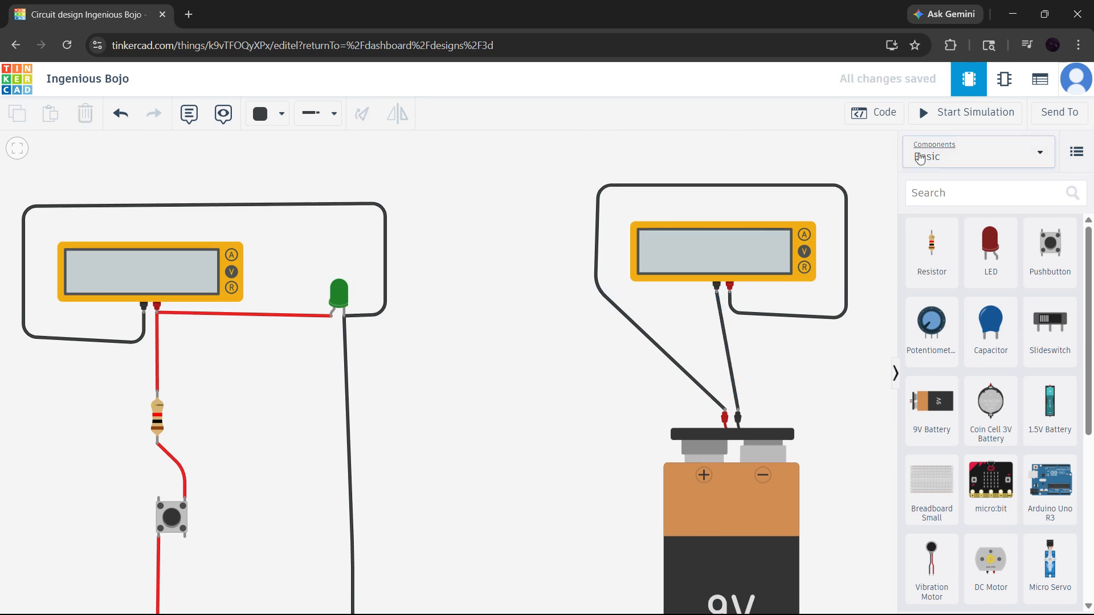
{"action": "left_click", "coordinate": [963, 112]}
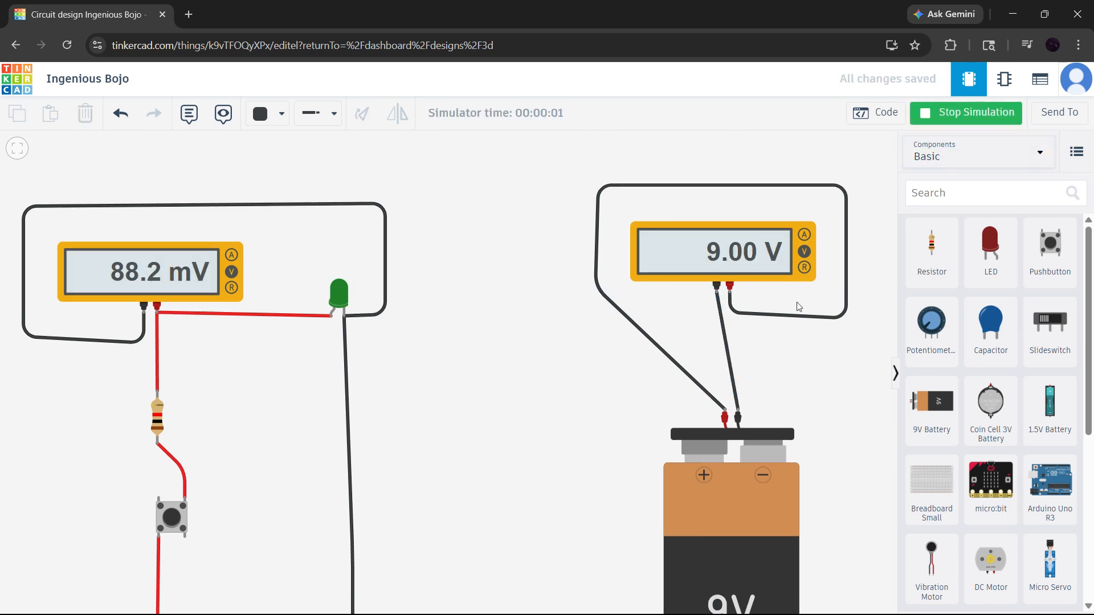